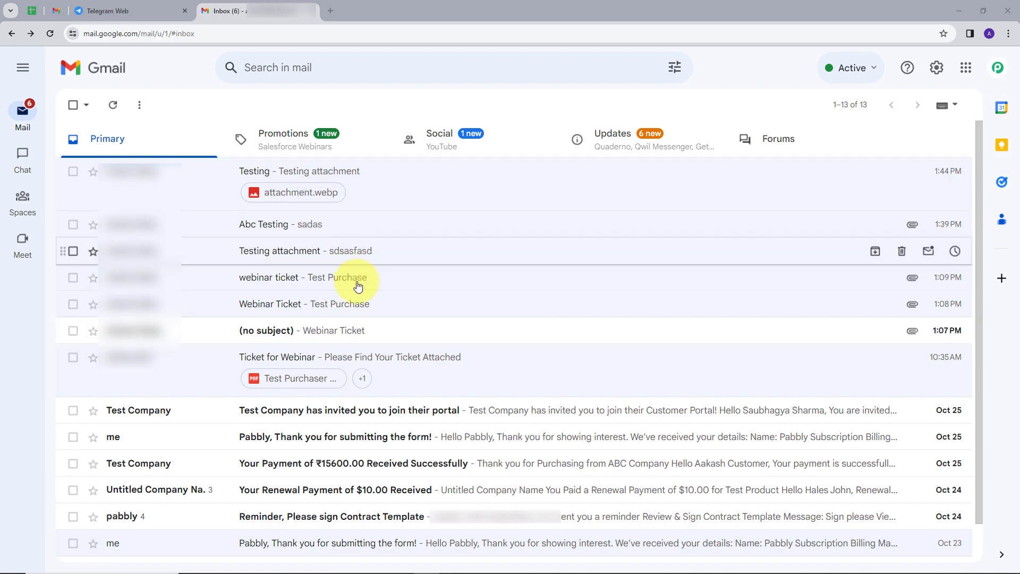
# Load the Pabbly website in a new tab and sign in to reach the All Apps list
pyautogui.click(113, 4)
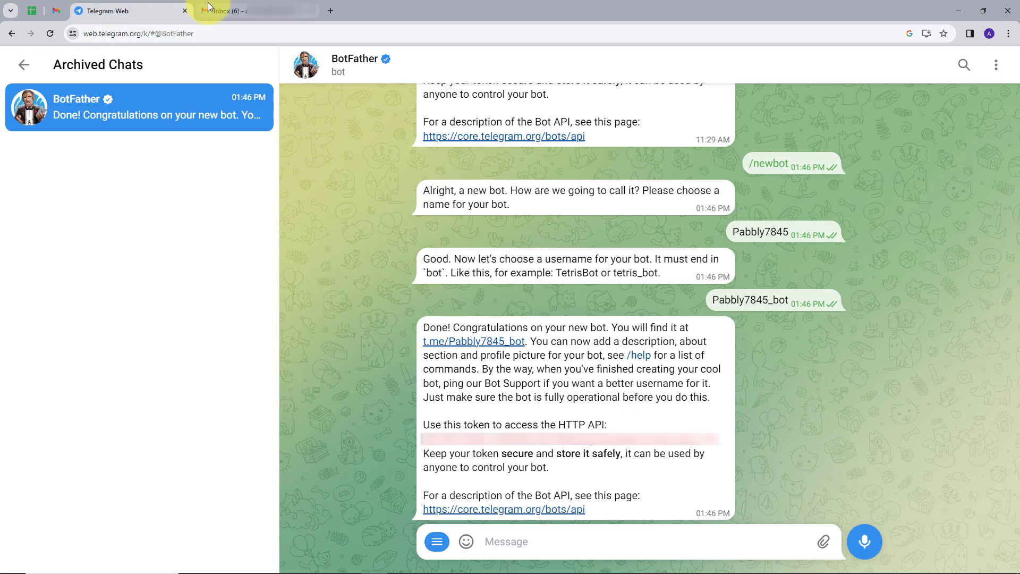
pyautogui.click(241, 2)
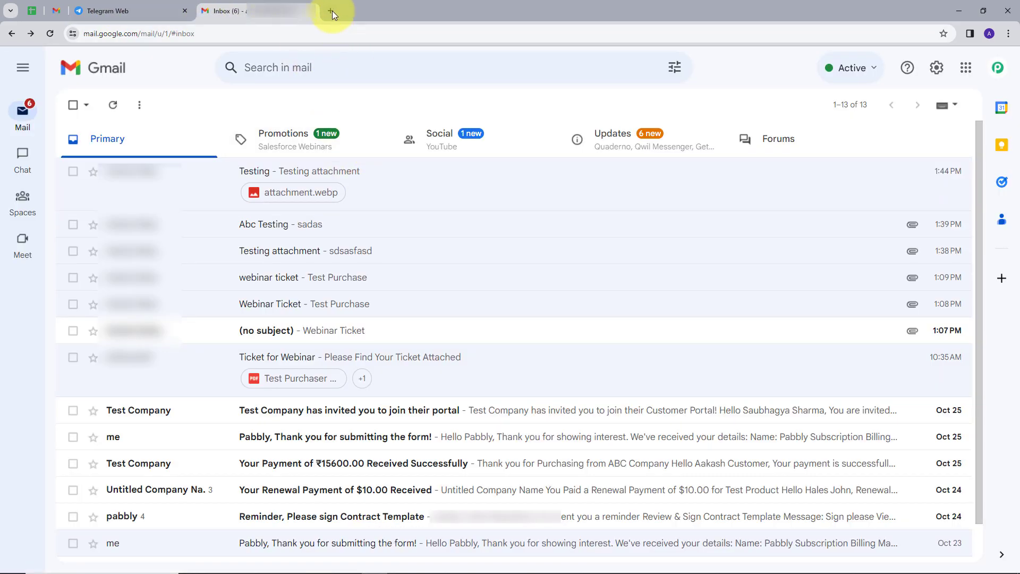
pyautogui.click(332, 11)
pyautogui.write('p')
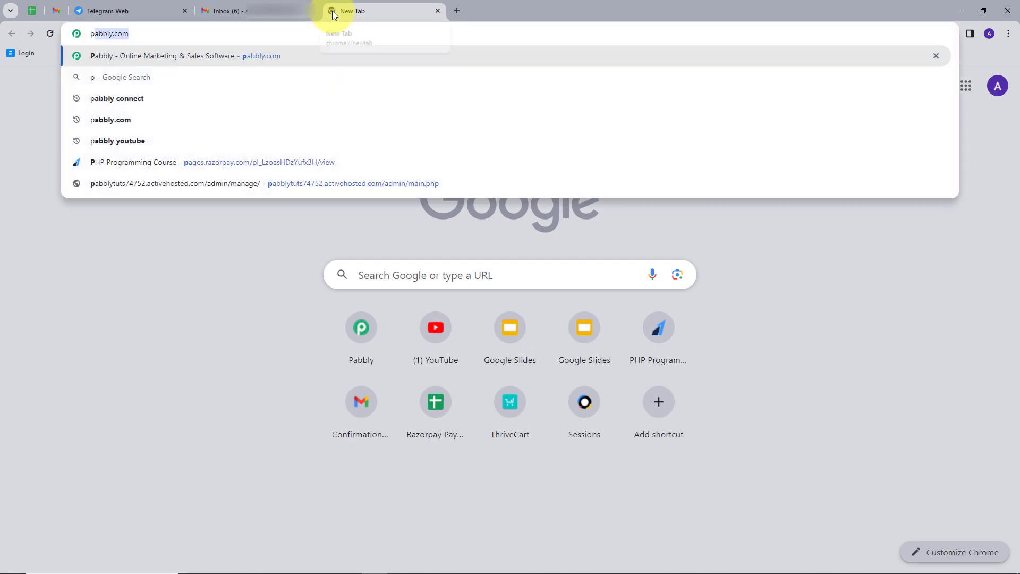
pyautogui.write('abbly')
pyautogui.press('Return')
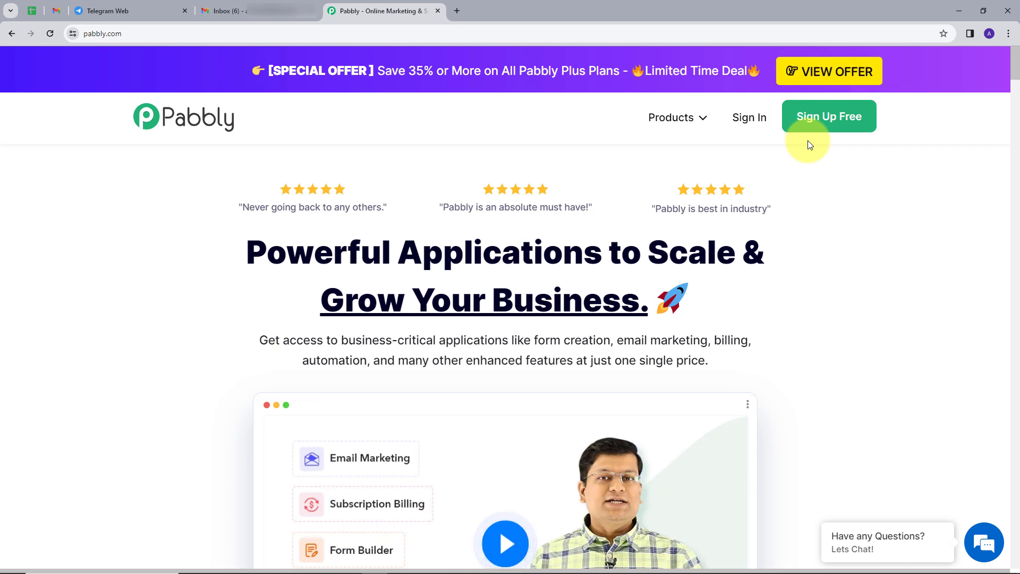
pyautogui.click(749, 117)
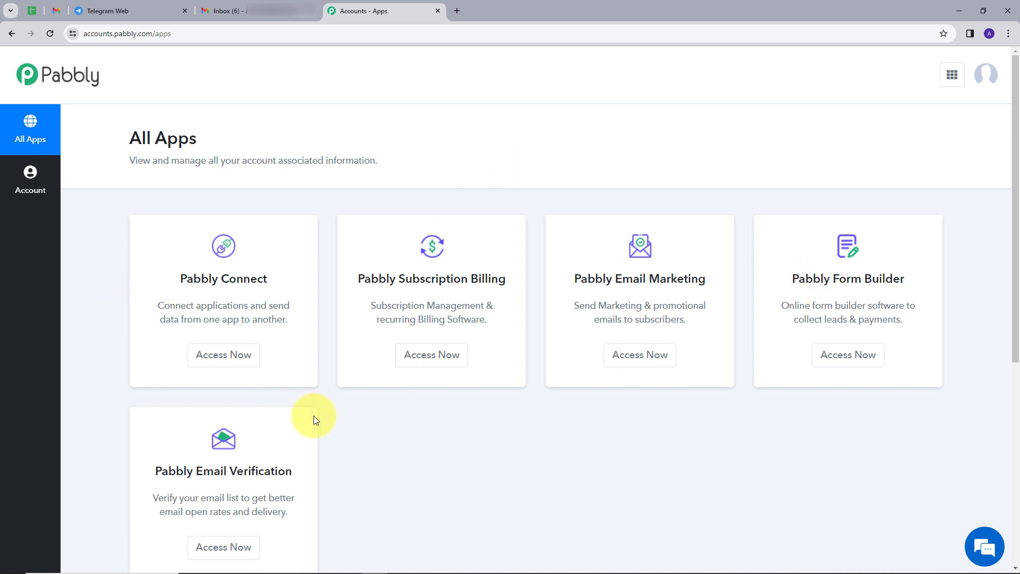
pyautogui.scroll(-1, 329, 416)
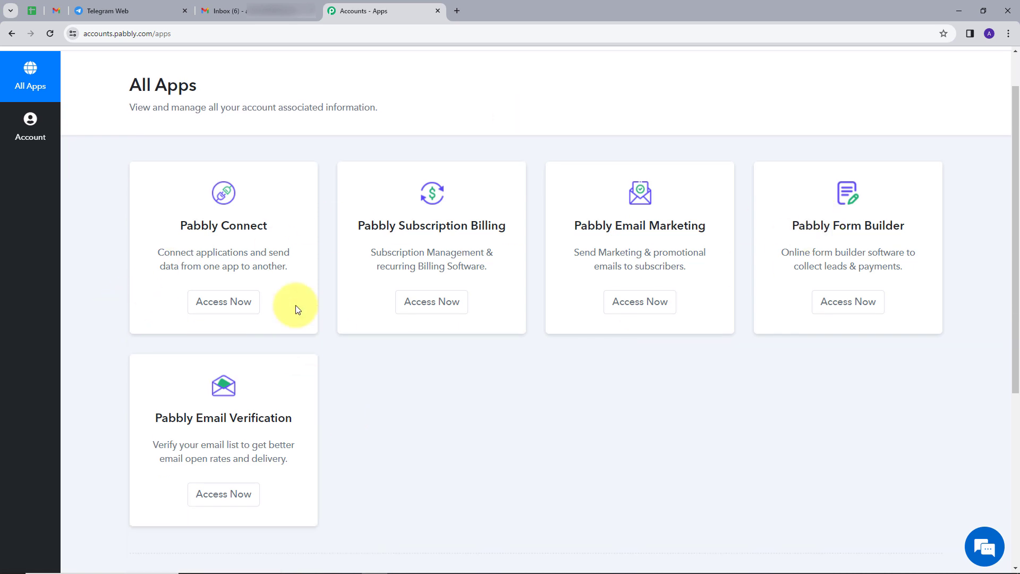
# Launch Pabbly Connect and create the workflow 'Send Email Attachment to Telegram' in the Home folder
pyautogui.click(225, 307)
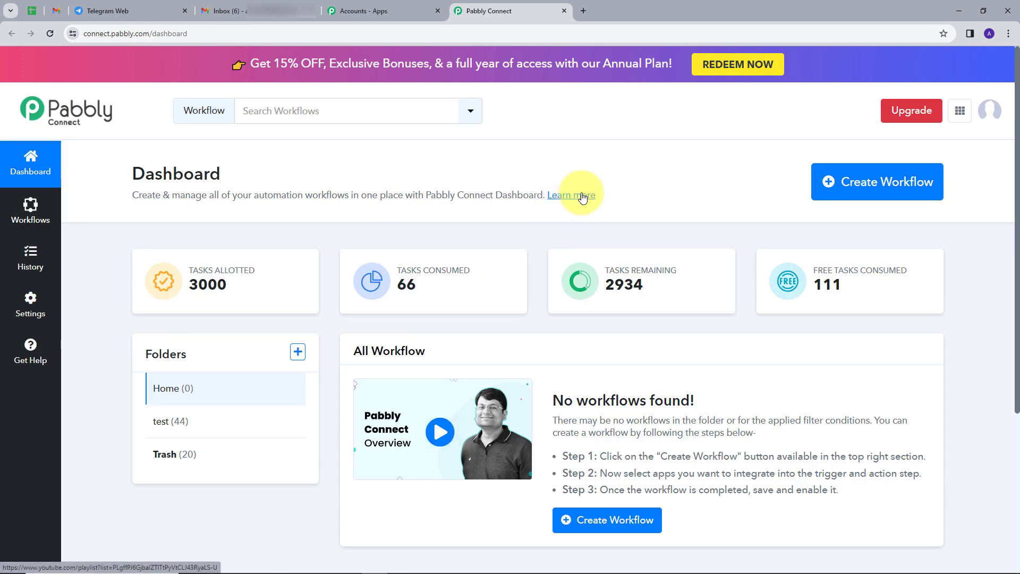
pyautogui.scroll(-2, 498, 228)
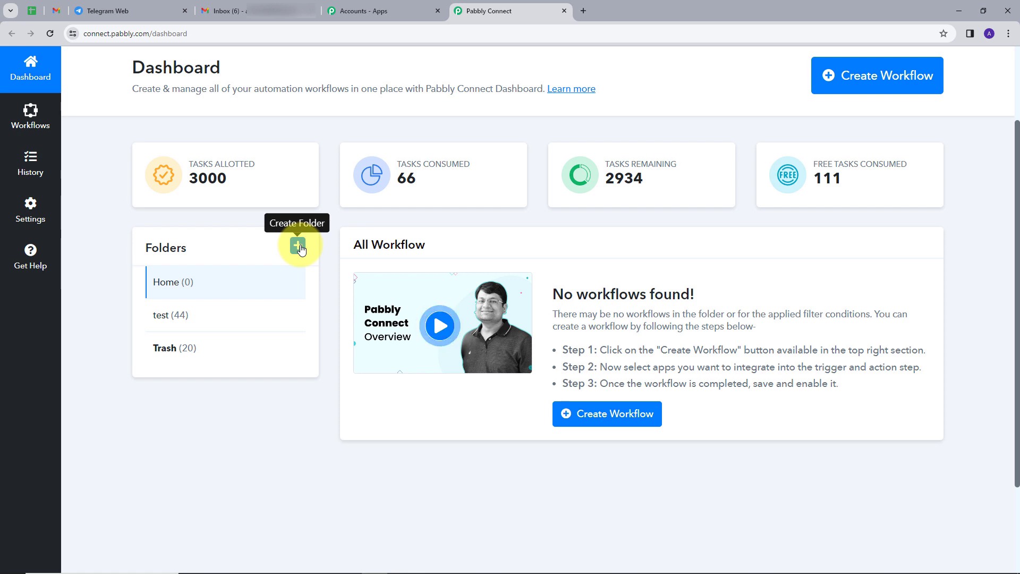
pyautogui.scroll(2, 319, 240)
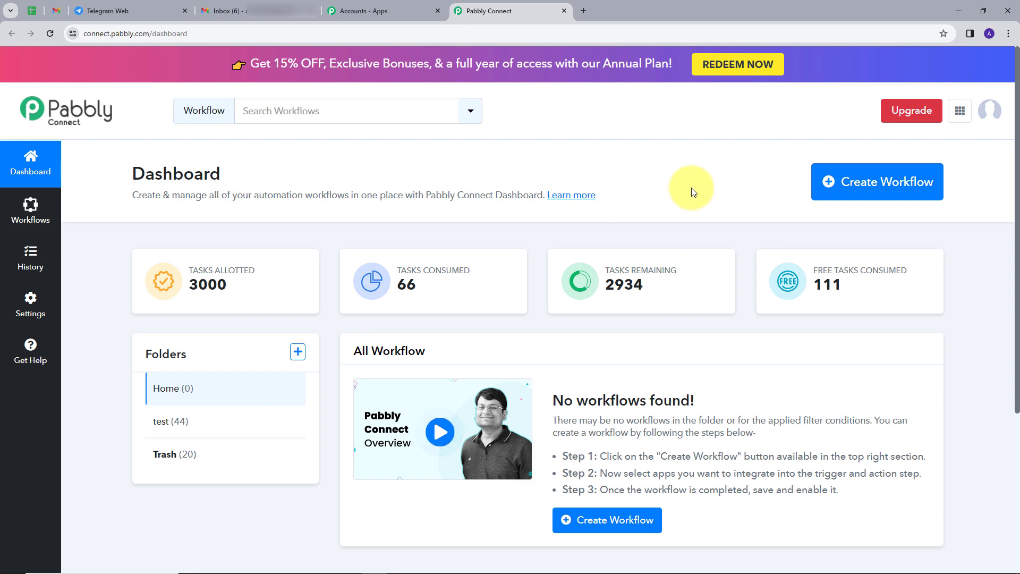
pyautogui.click(871, 186)
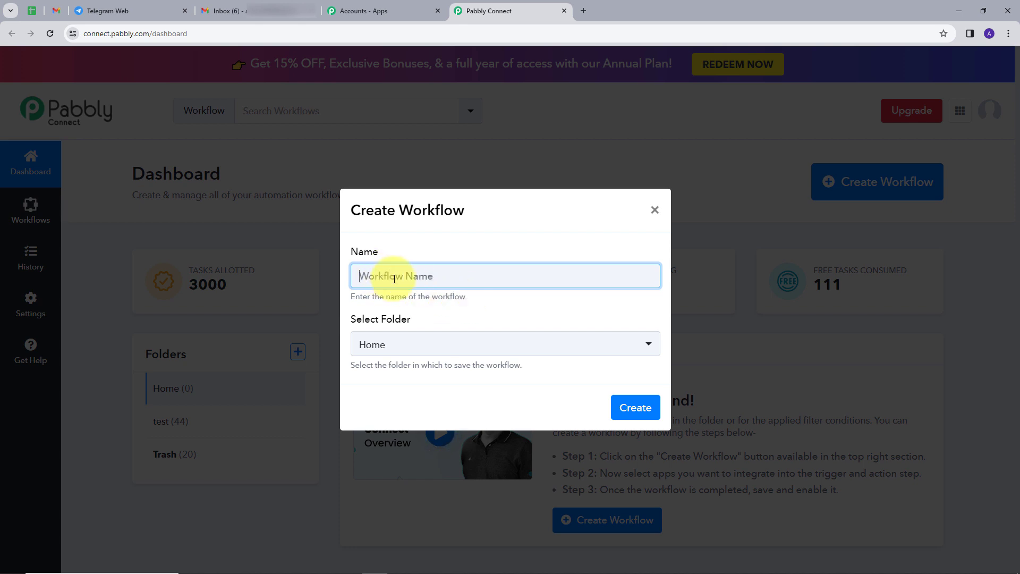
pyautogui.write('Send Email Attachment to Telegram')
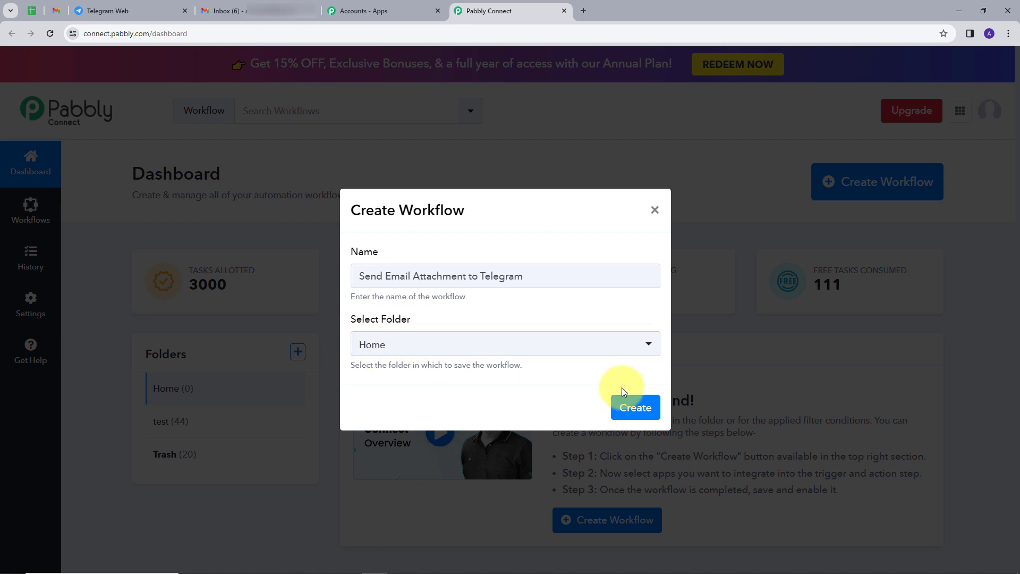
pyautogui.click(635, 408)
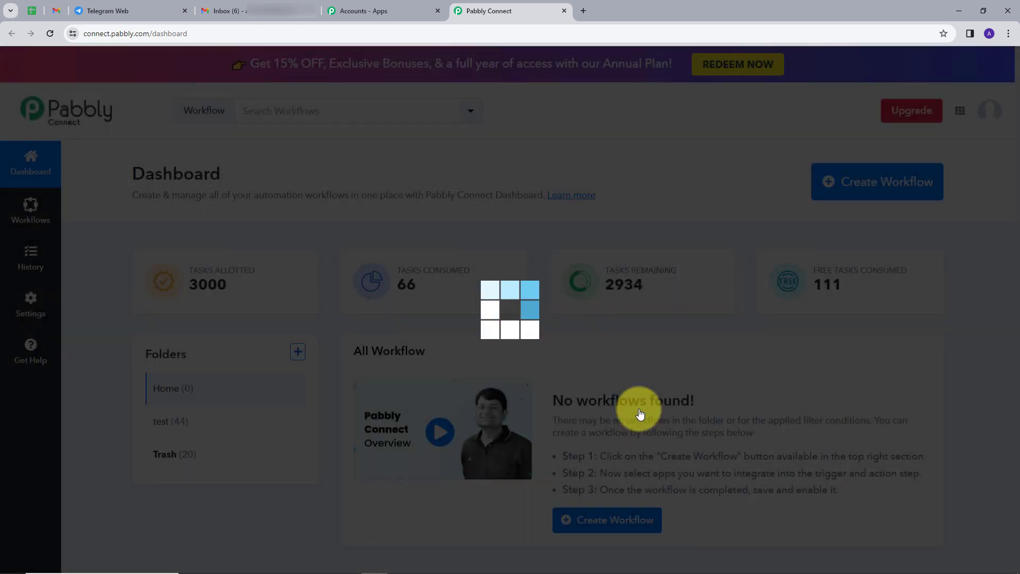
# Choose Email Parser as the trigger app, searching 'ema', and copy its unique parser email address
pyautogui.scroll(-2, 173, 319)
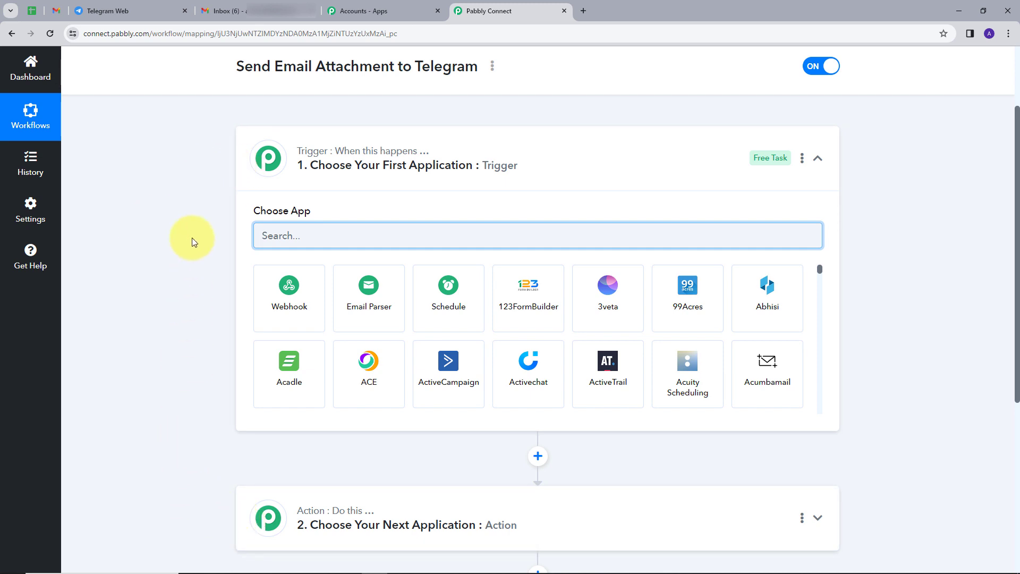
pyautogui.moveTo(301, 517)
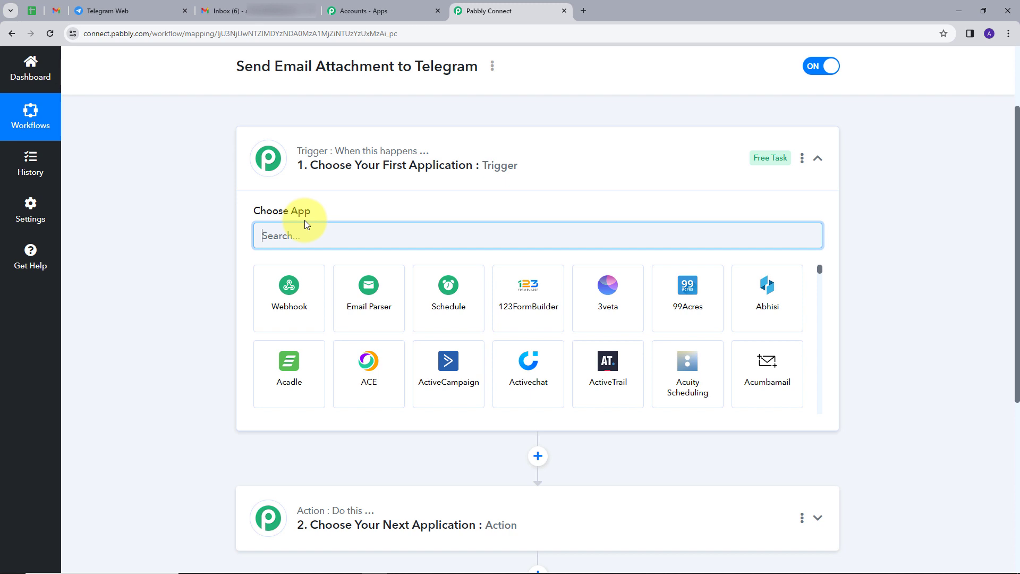
pyautogui.write('ema')
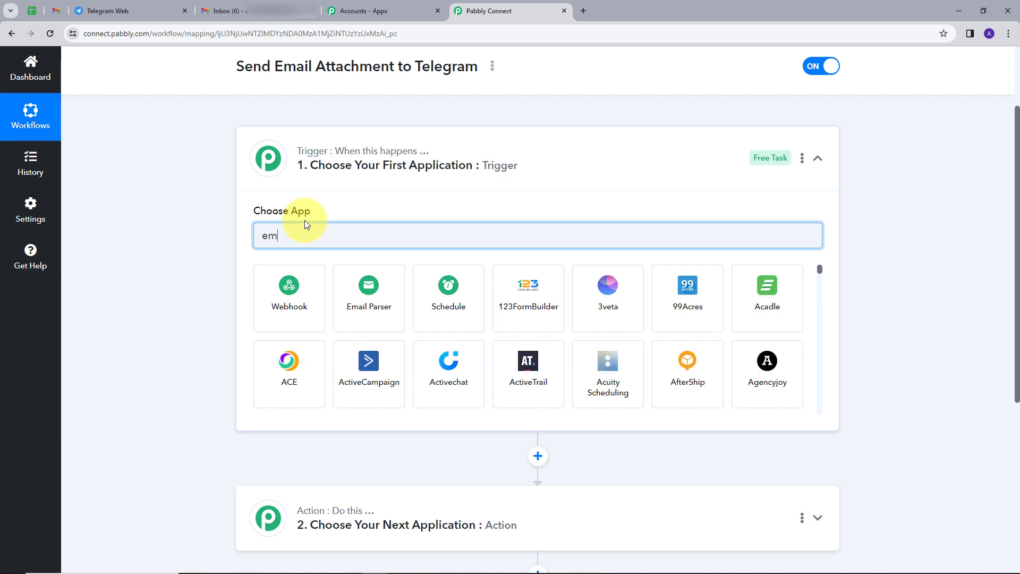
pyautogui.click(293, 318)
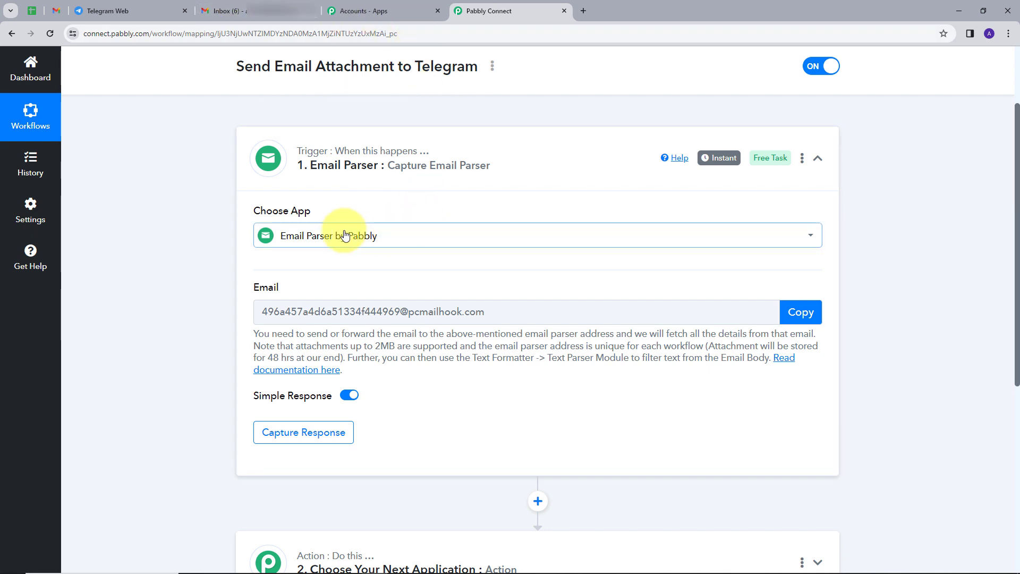
pyautogui.click(801, 312)
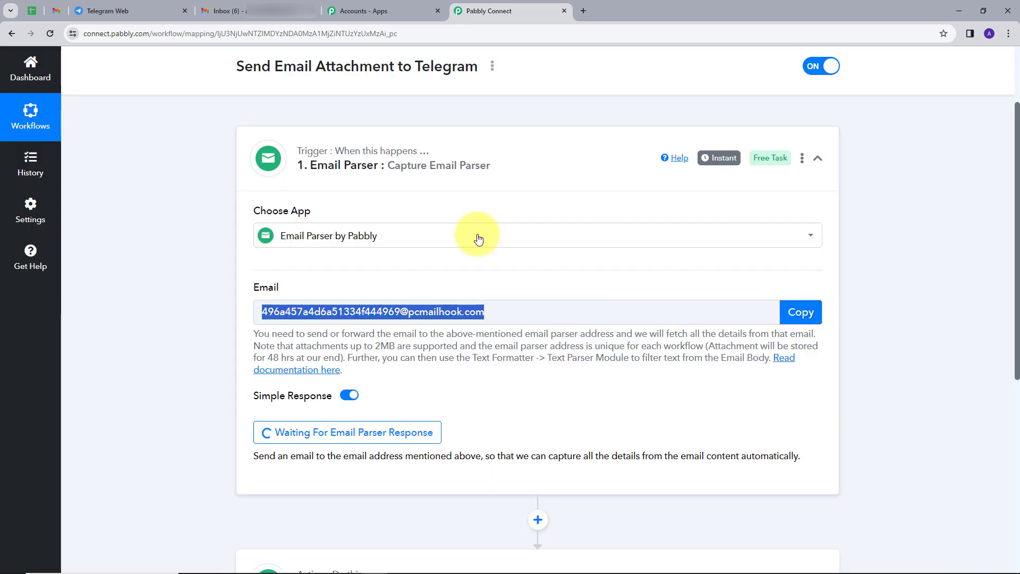
pyautogui.click(247, 11)
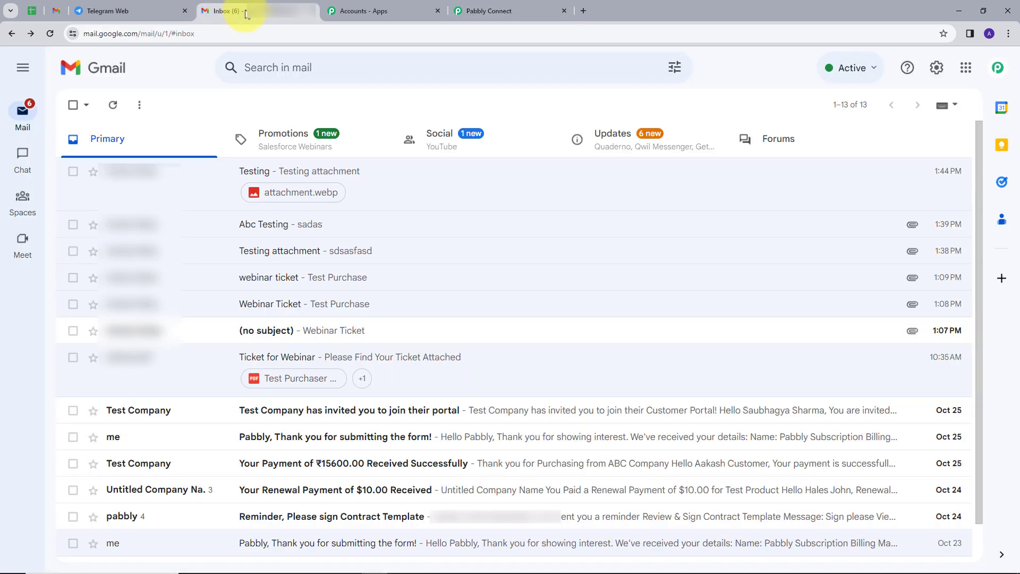
# Add the copied parser address as a forwarding address under Gmail's Forwarding and POP/IMAP settings
pyautogui.click(937, 69)
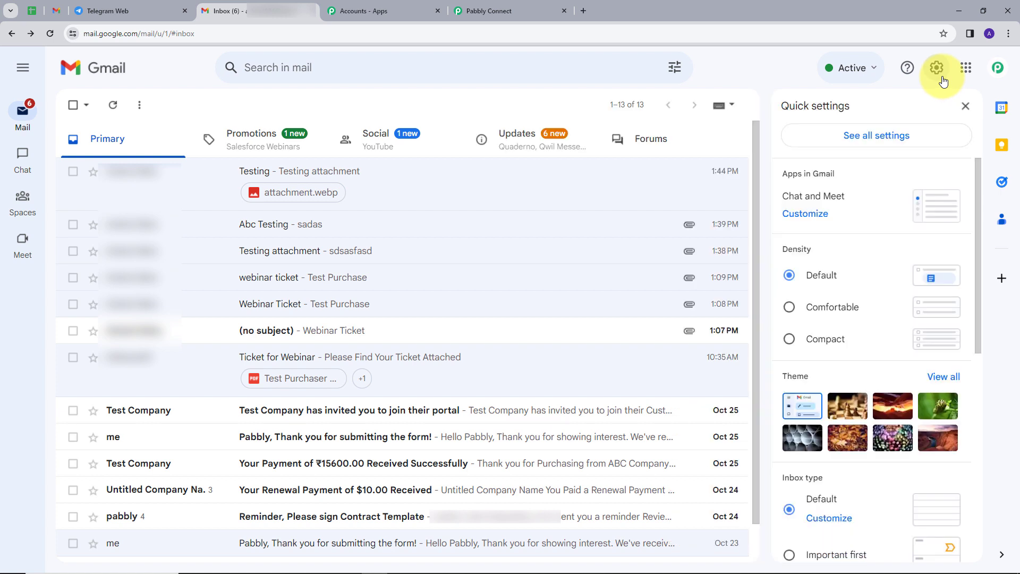
pyautogui.click(871, 142)
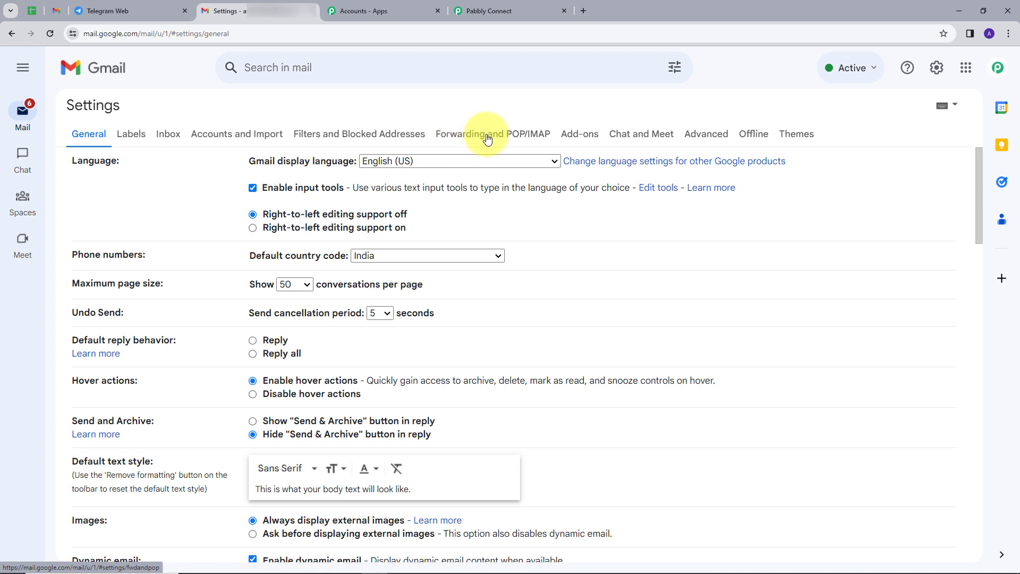
pyautogui.click(488, 138)
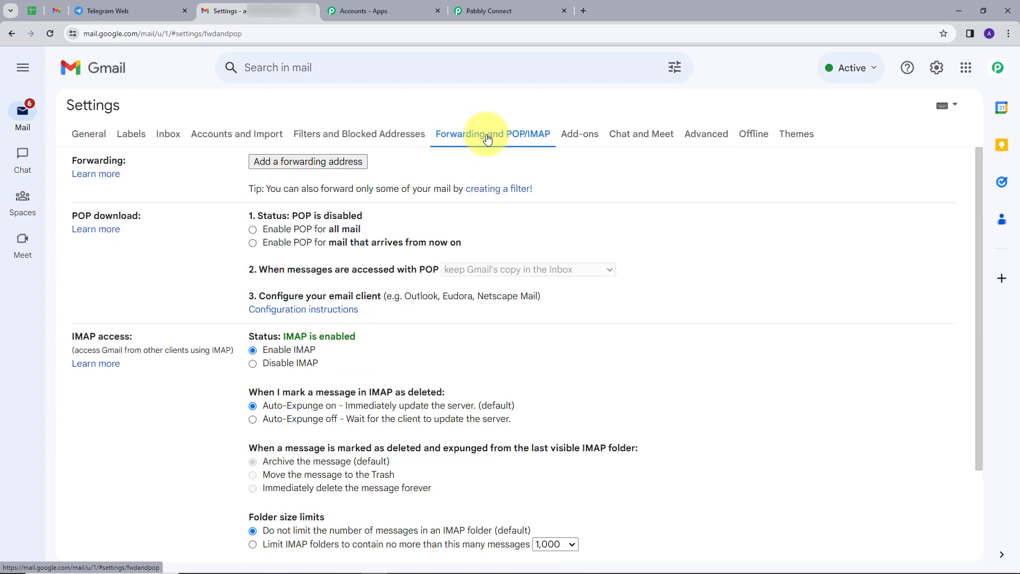
pyautogui.click(311, 161)
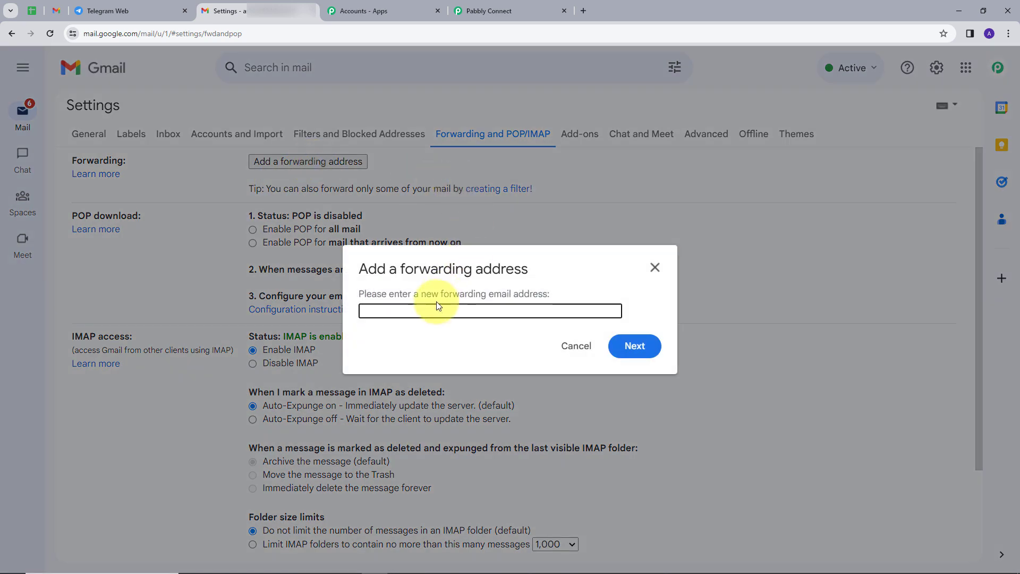
pyautogui.hotkey('ctrl', 'v')
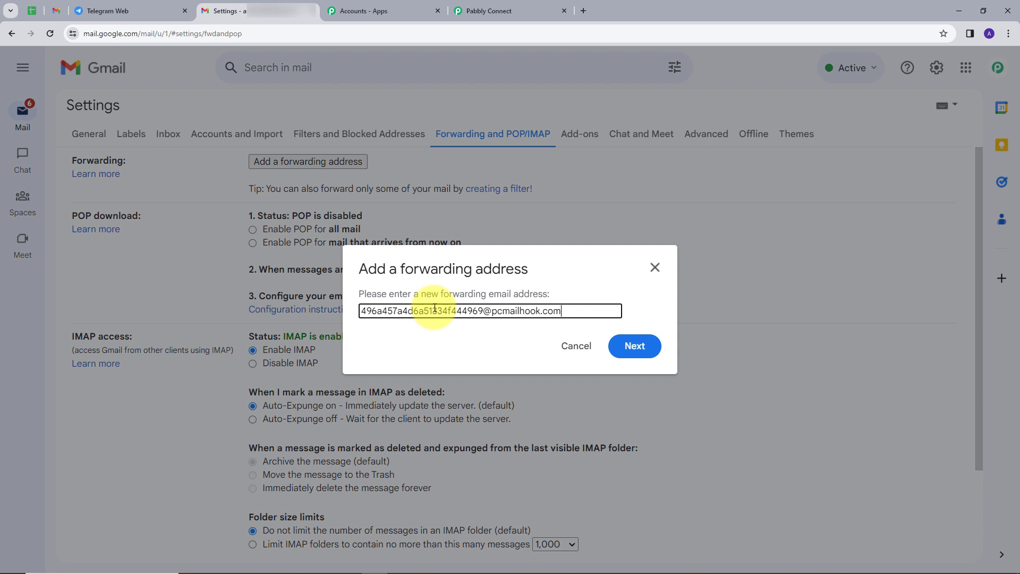
pyautogui.click(633, 346)
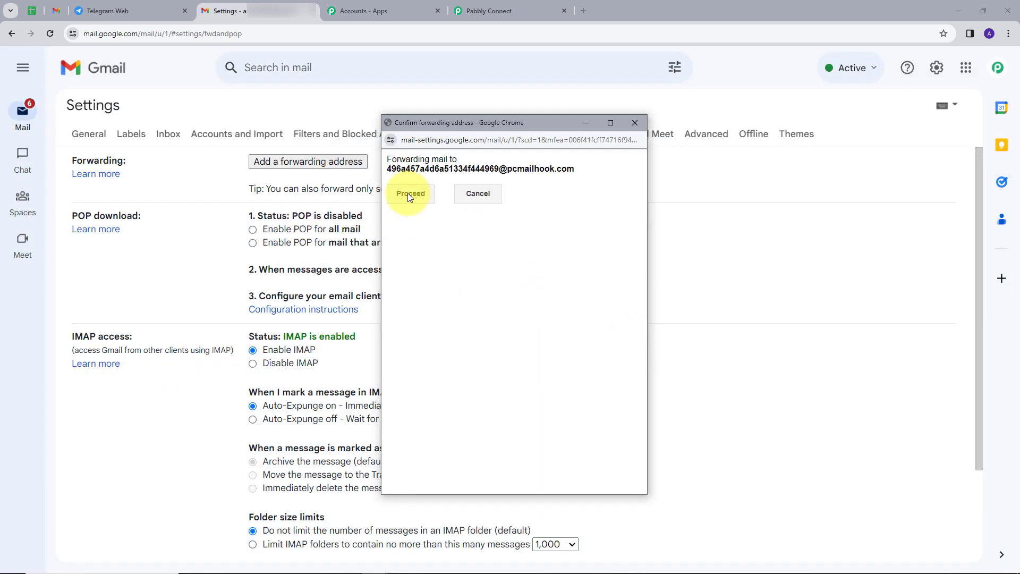
pyautogui.click(409, 194)
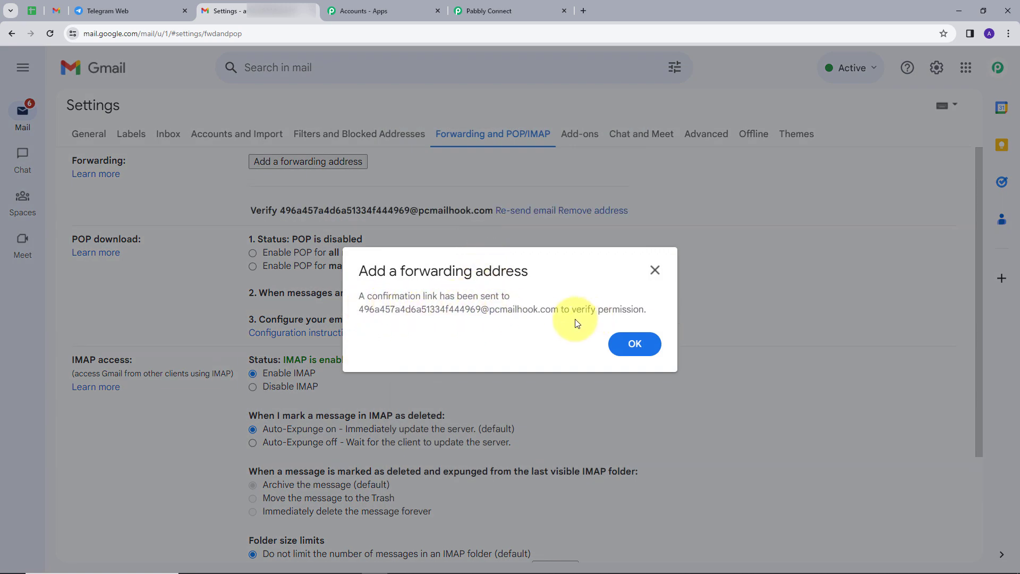
pyautogui.click(630, 343)
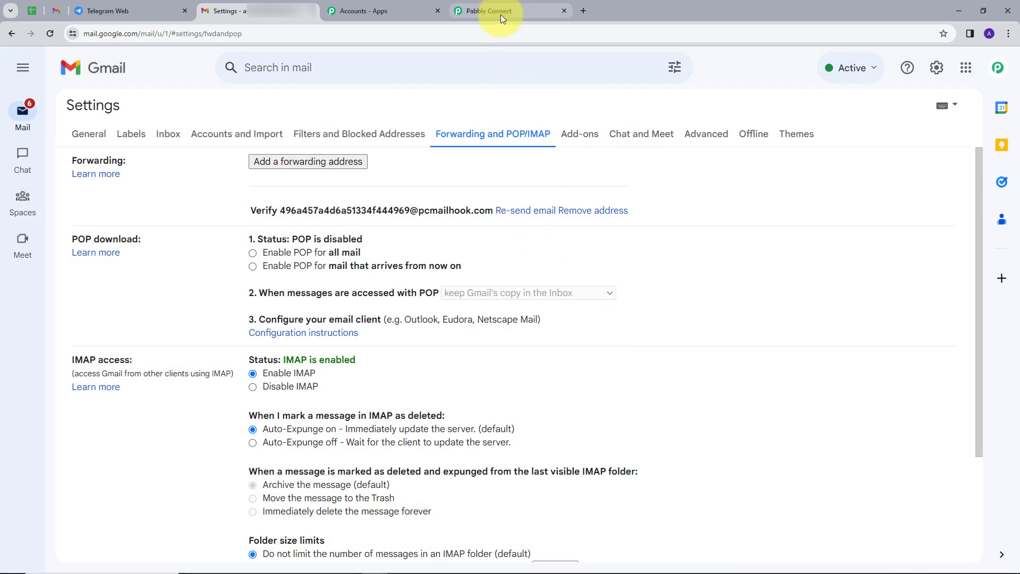
pyautogui.click(498, 12)
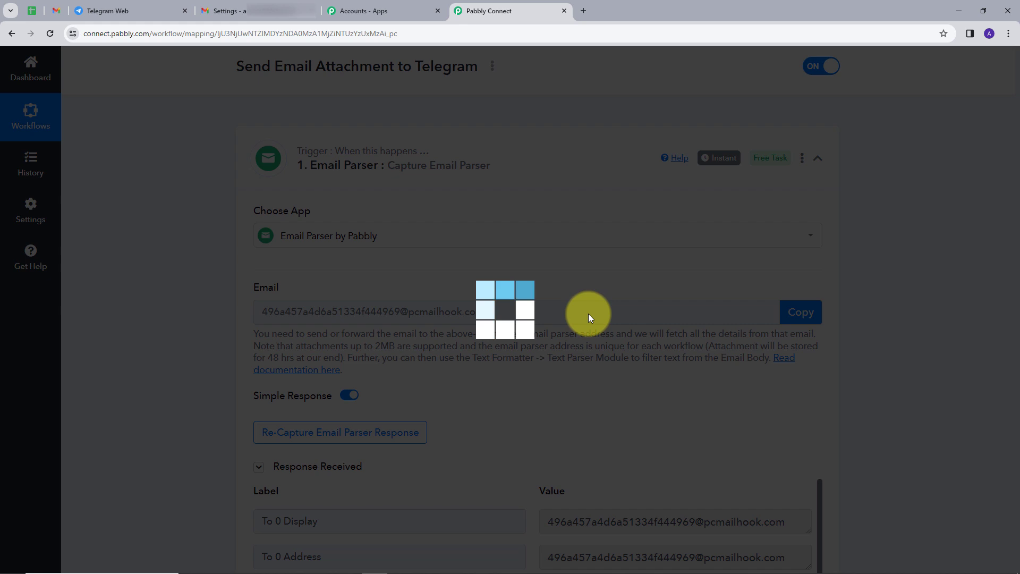
# Enlarge the captured email's Body Text and copy the Gmail forwarding confirmation link
pyautogui.scroll(-2, 691, 350)
pyautogui.scroll(-1, 689, 331)
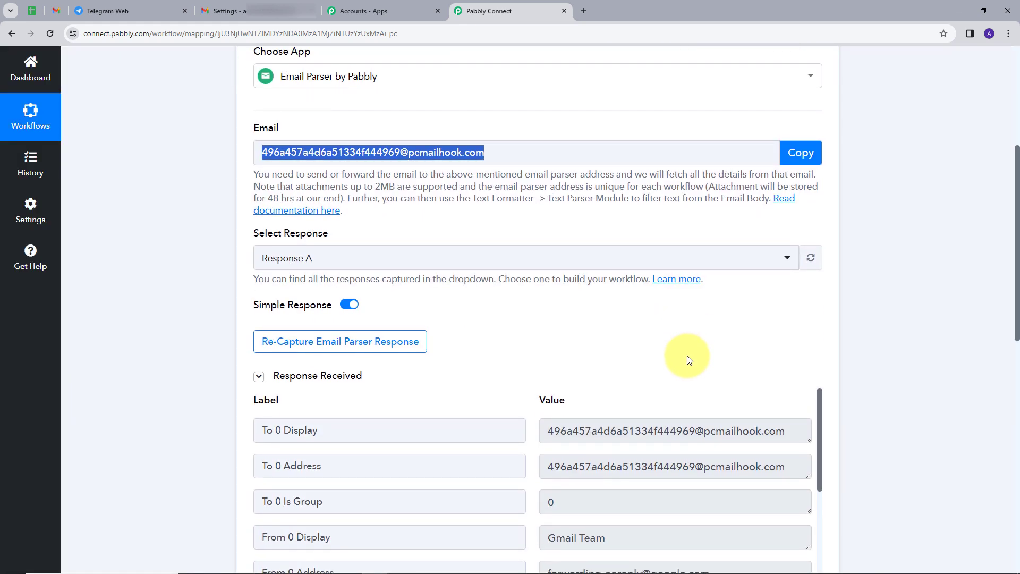
pyautogui.scroll(-5, 807, 382)
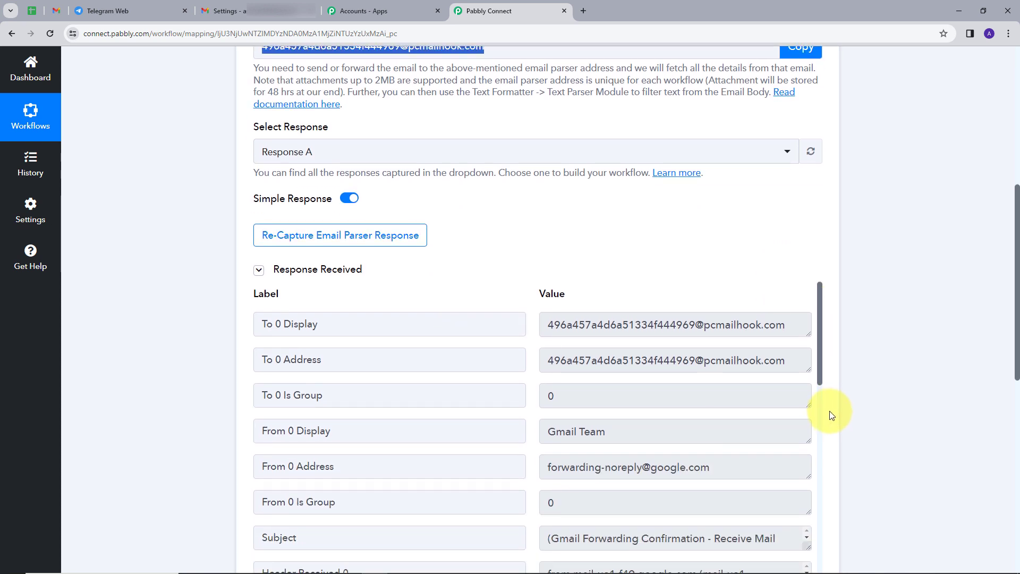
pyautogui.scroll(-10, 744, 324)
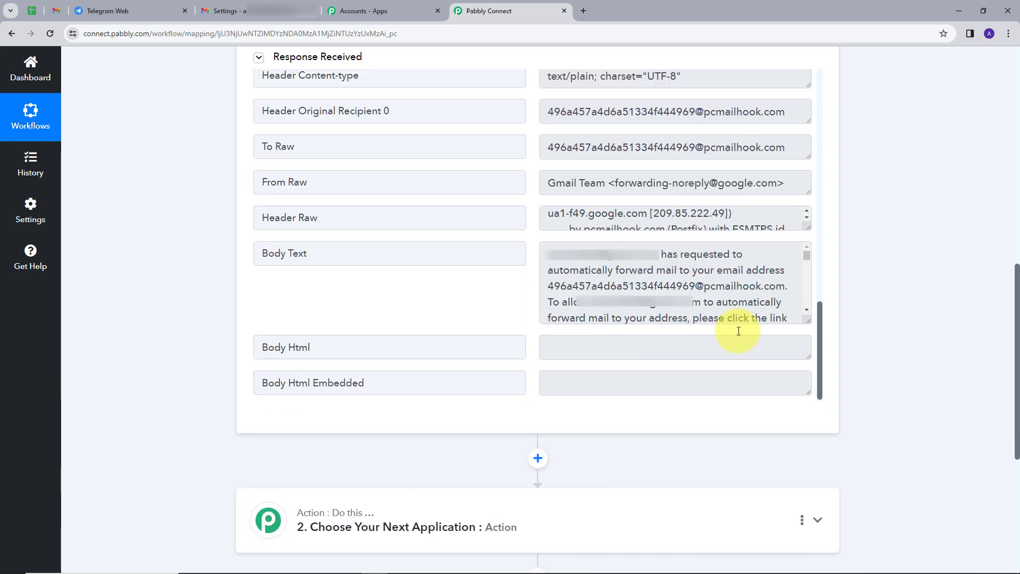
pyautogui.scroll(-1, 651, 289)
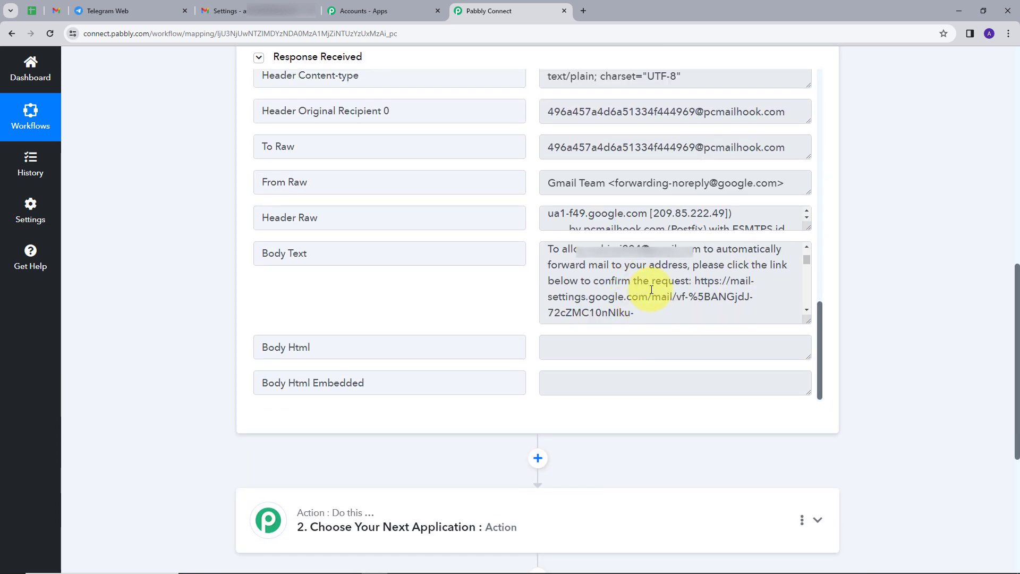
pyautogui.scroll(-1, 651, 289)
pyautogui.scroll(1, 659, 290)
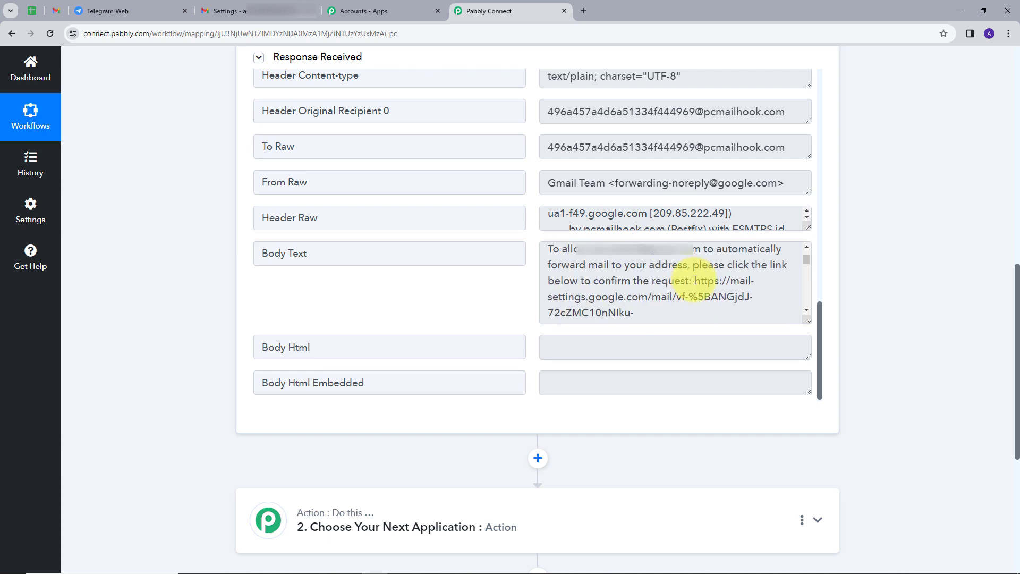
pyautogui.moveTo(806, 321); pyautogui.dragTo(808, 366)
pyautogui.moveTo(692, 280); pyautogui.dragTo(736, 309)
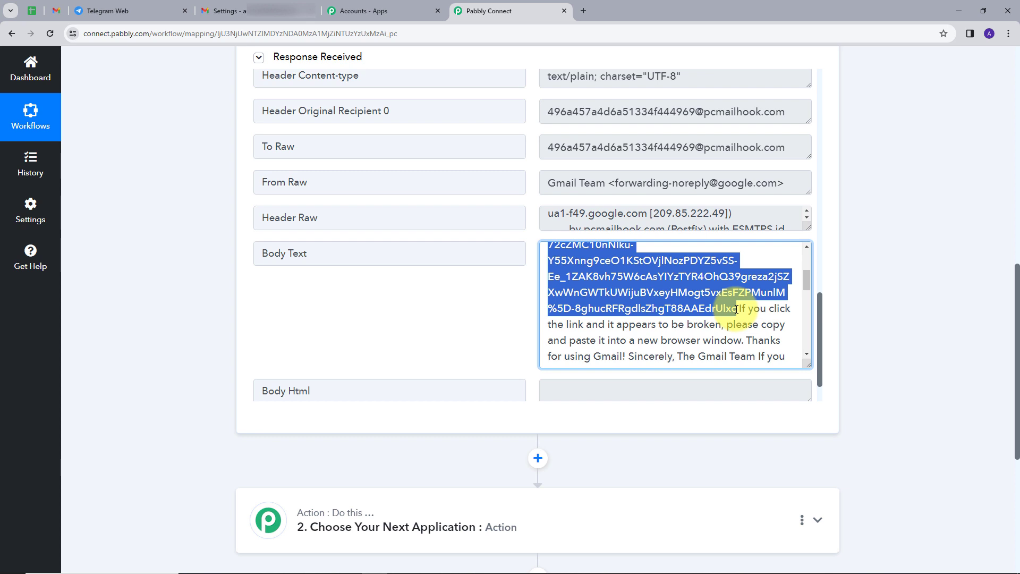
pyautogui.click(586, 11)
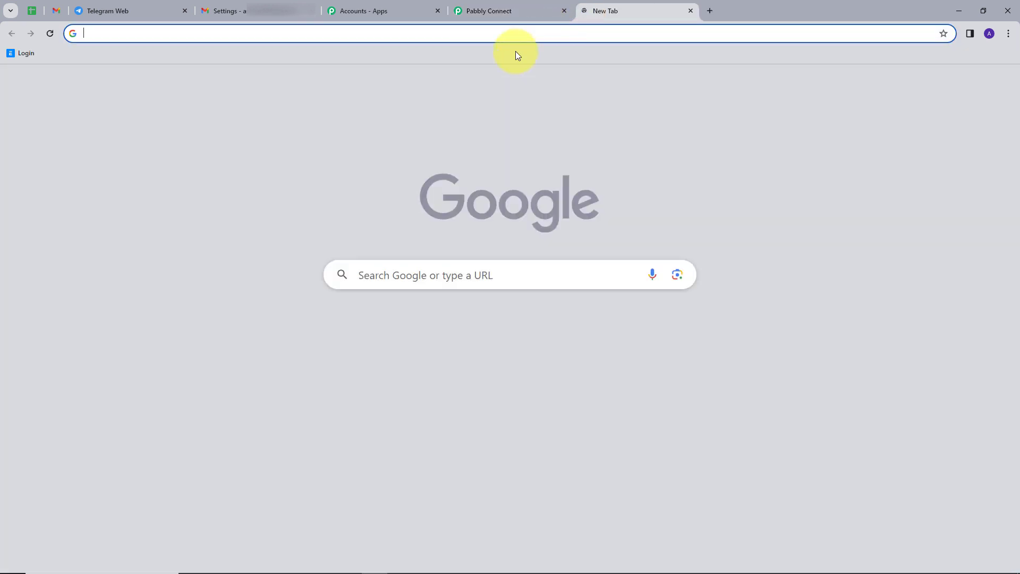
# Load the pasted confirmation link and confirm forwarding to the parser address
pyautogui.hotkey('ctrl', 'v')
pyautogui.press('Return')
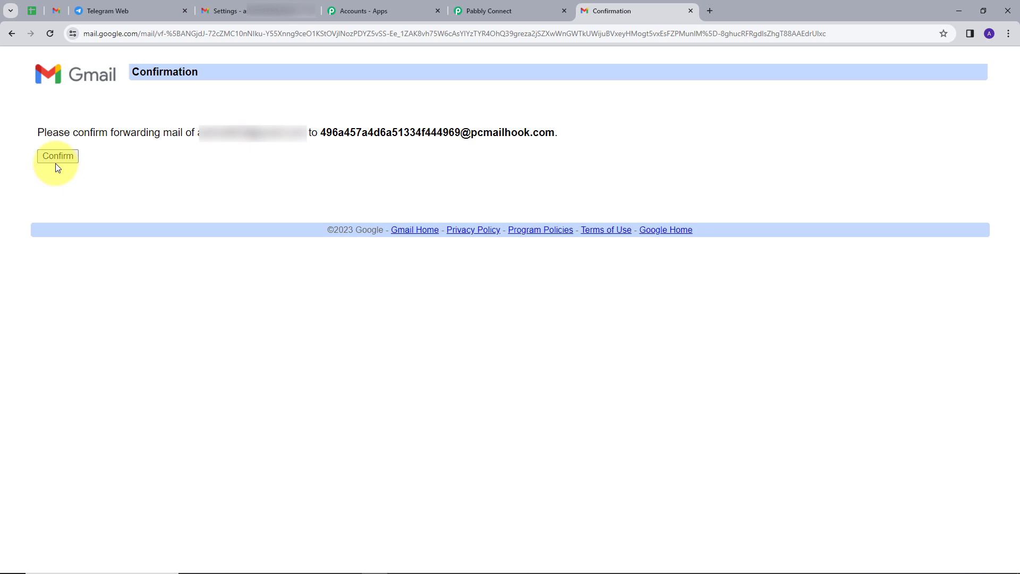
pyautogui.click(57, 158)
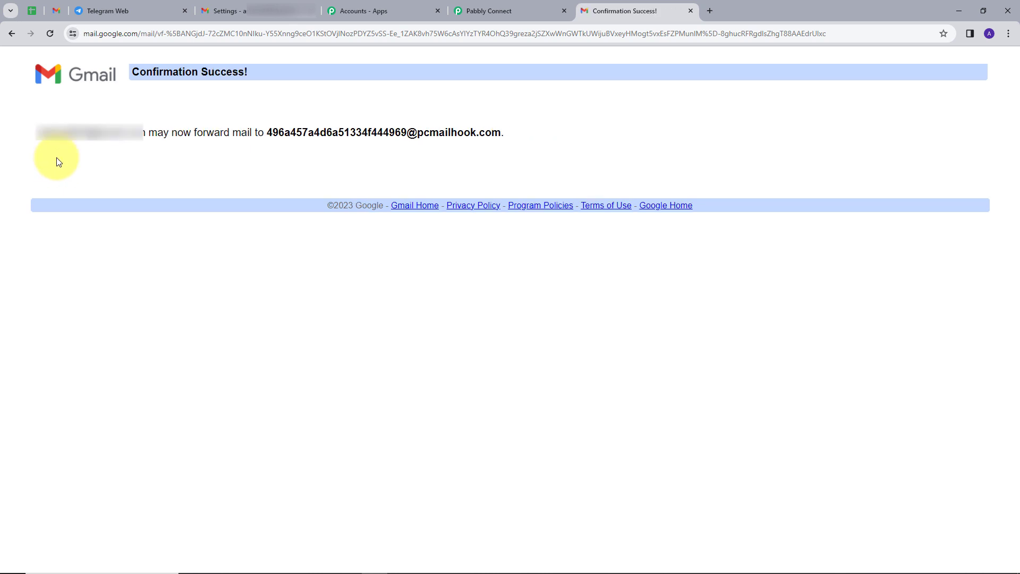
# Reload Gmail settings, choose 'Forward a copy of incoming mail' to the parser address, and save
pyautogui.click(259, 17)
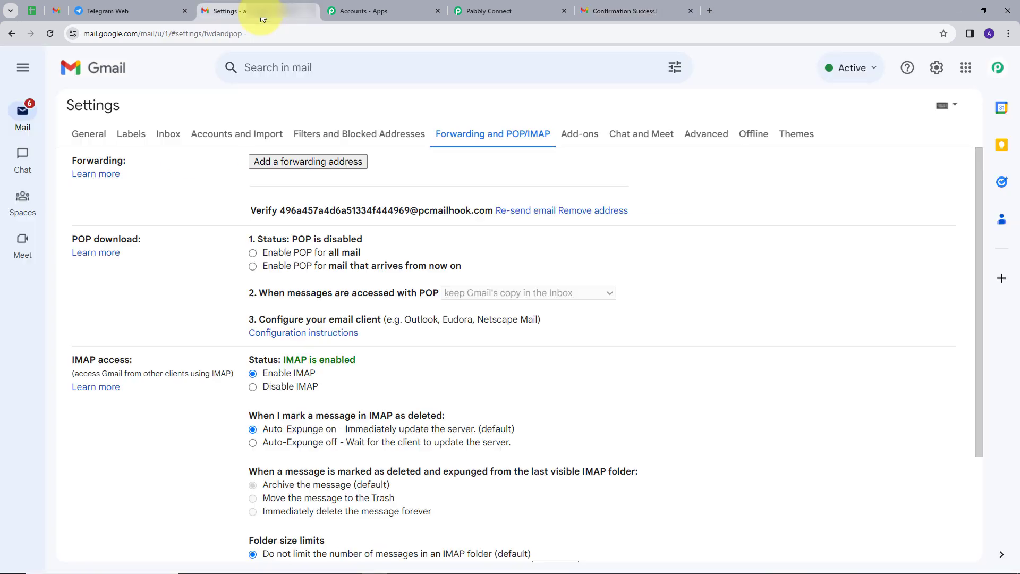
pyautogui.click(51, 35)
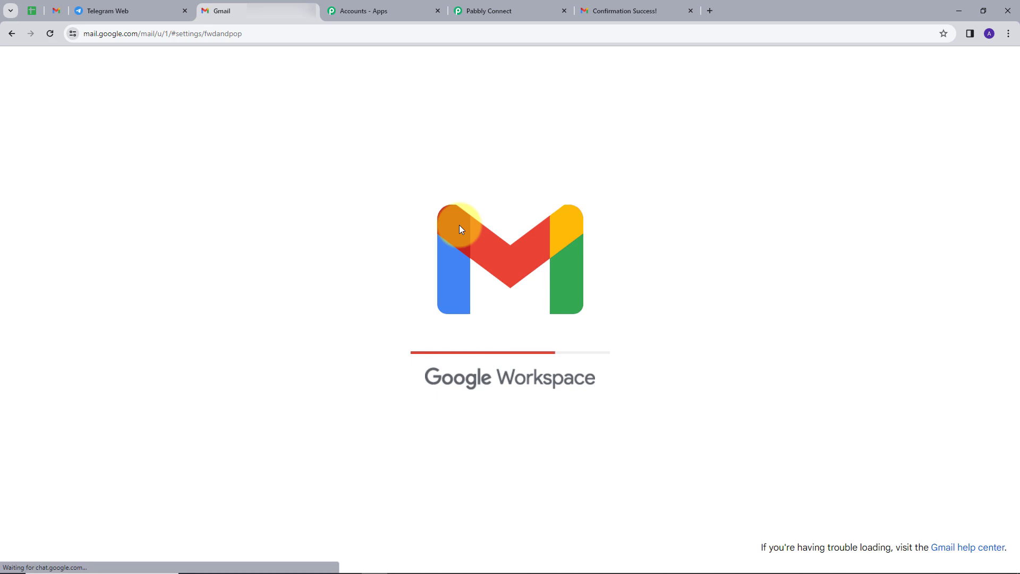
pyautogui.click(253, 174)
pyautogui.scroll(-3, 372, 319)
pyautogui.click(477, 491)
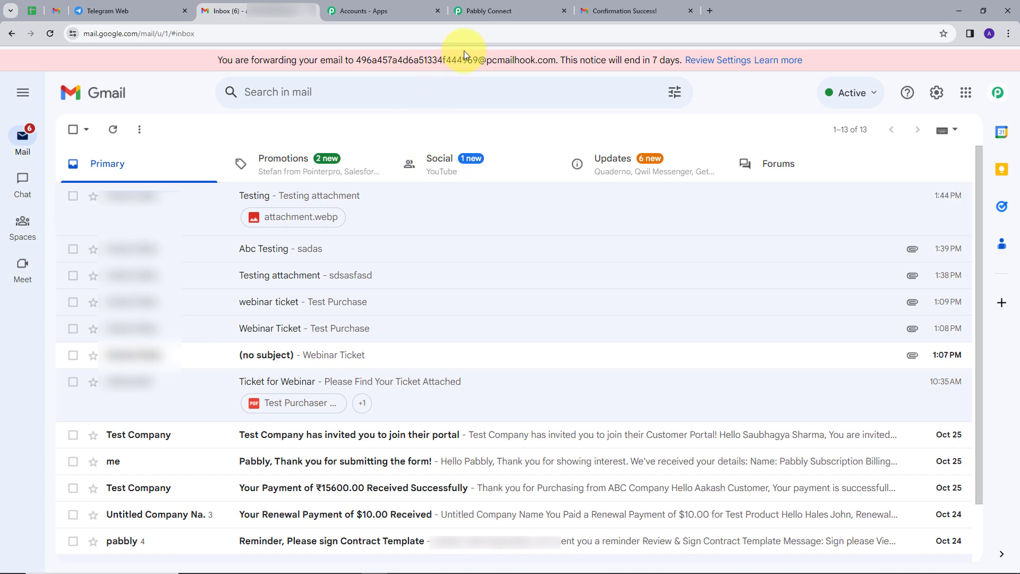
pyautogui.click(490, 11)
# Re-capture the Email Parser response, answering Yes to the confirmation
pyautogui.scroll(5, 521, 128)
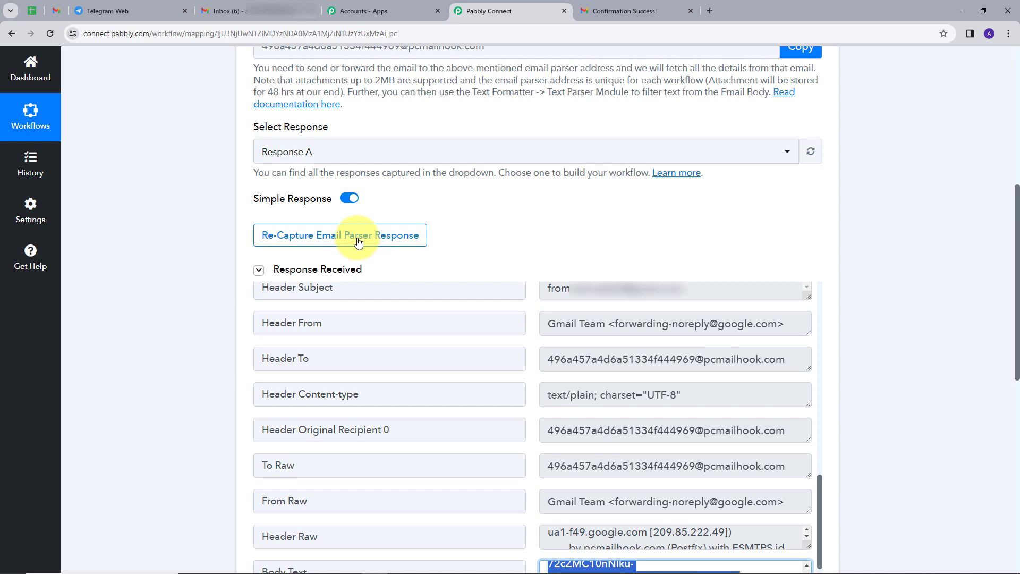
pyautogui.click(330, 240)
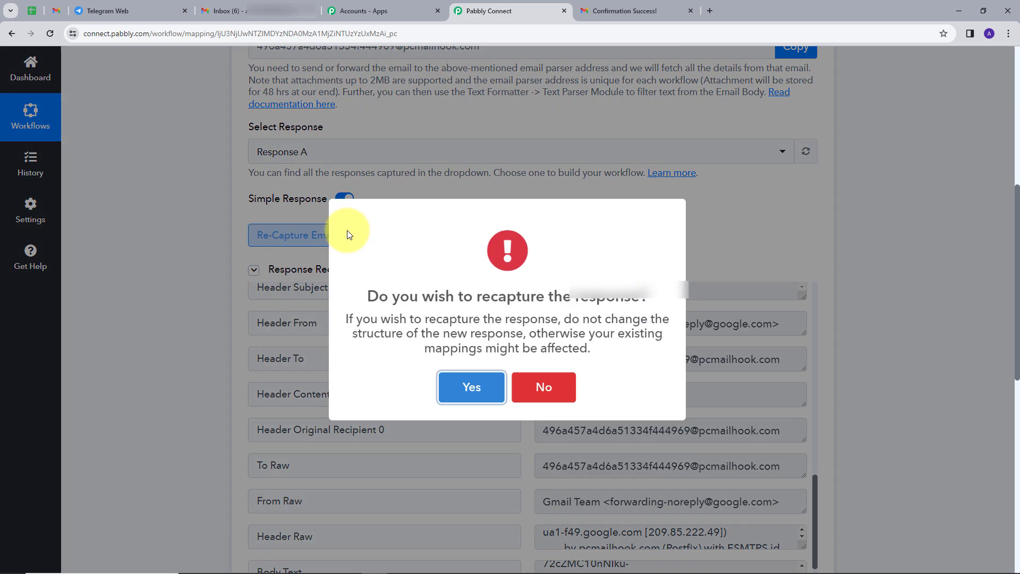
pyautogui.click(473, 386)
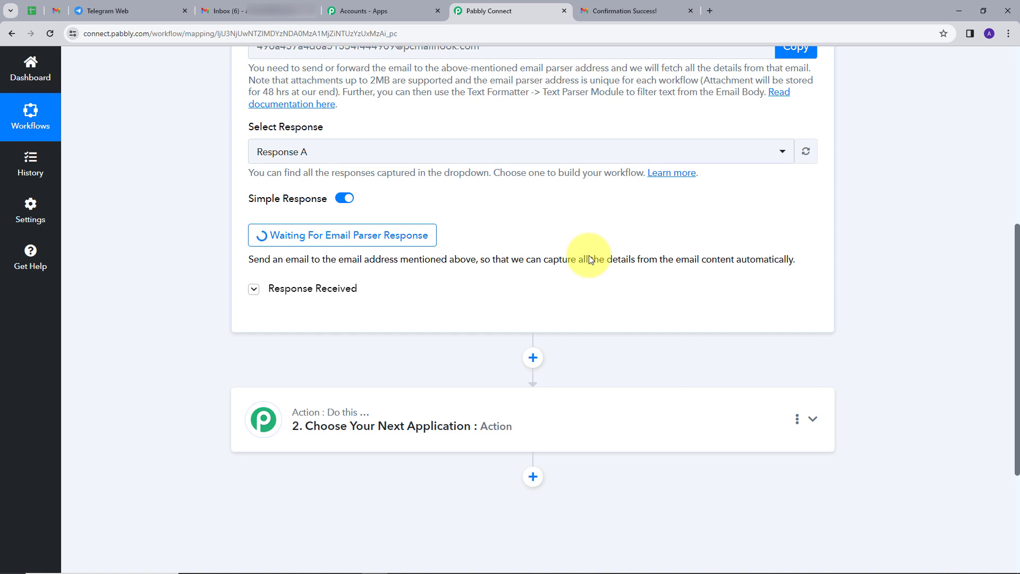
# Refresh the Gmail inbox and open the new 'Attachment Testing' email to view its details
pyautogui.click(268, 11)
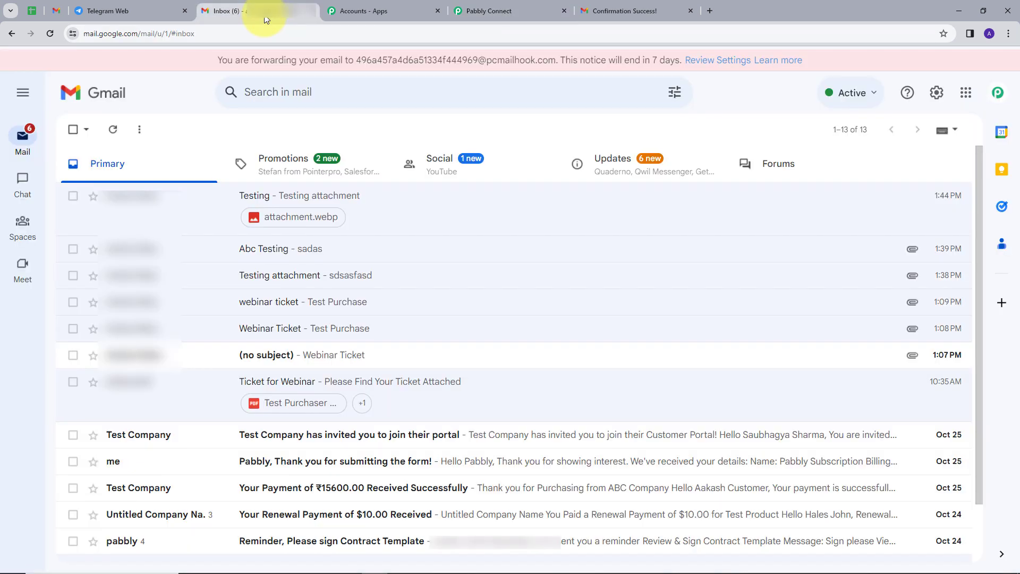
pyautogui.click(113, 129)
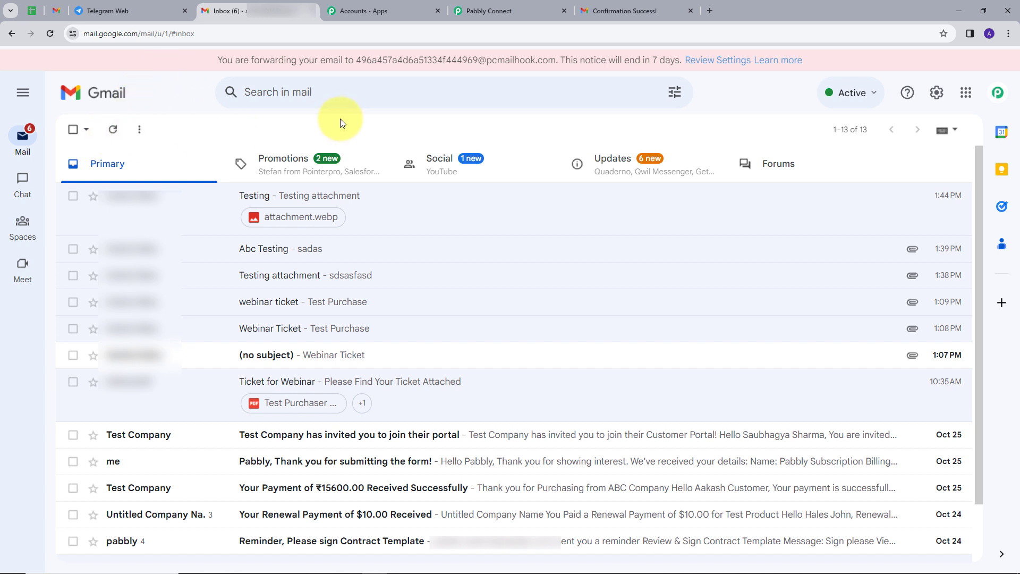
pyautogui.click(114, 129)
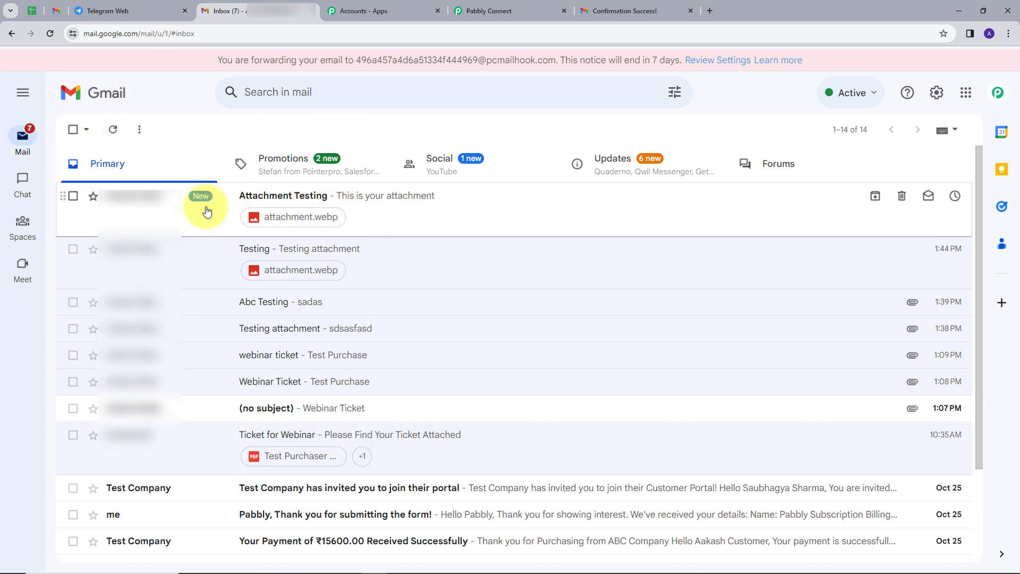
pyautogui.click(396, 203)
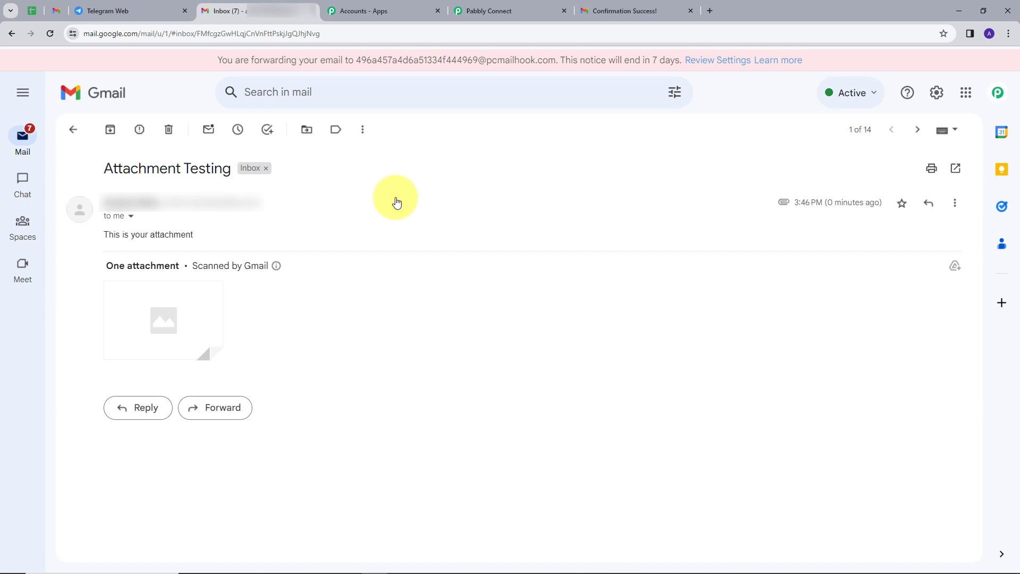
pyautogui.click(130, 216)
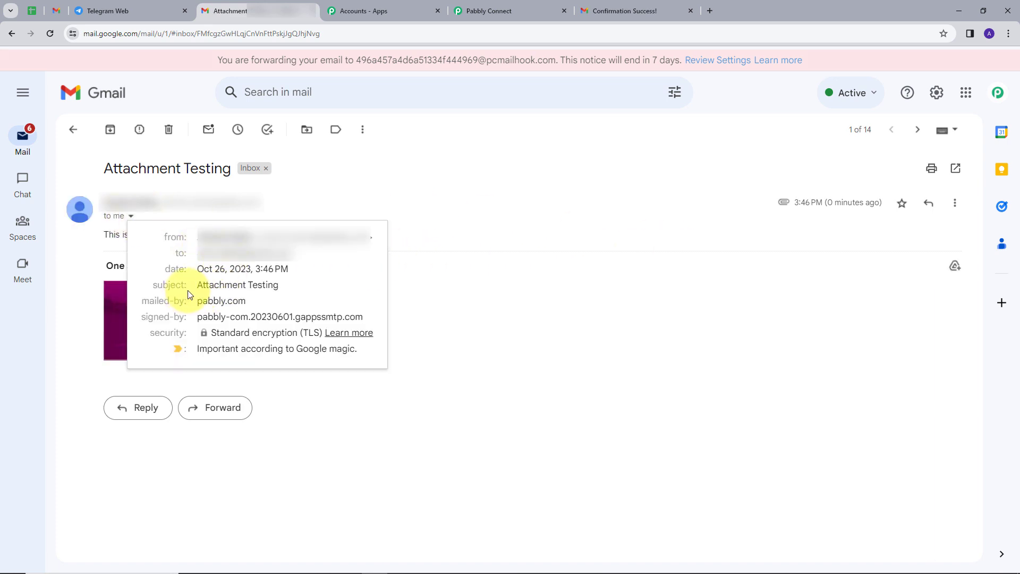
pyautogui.click(504, 273)
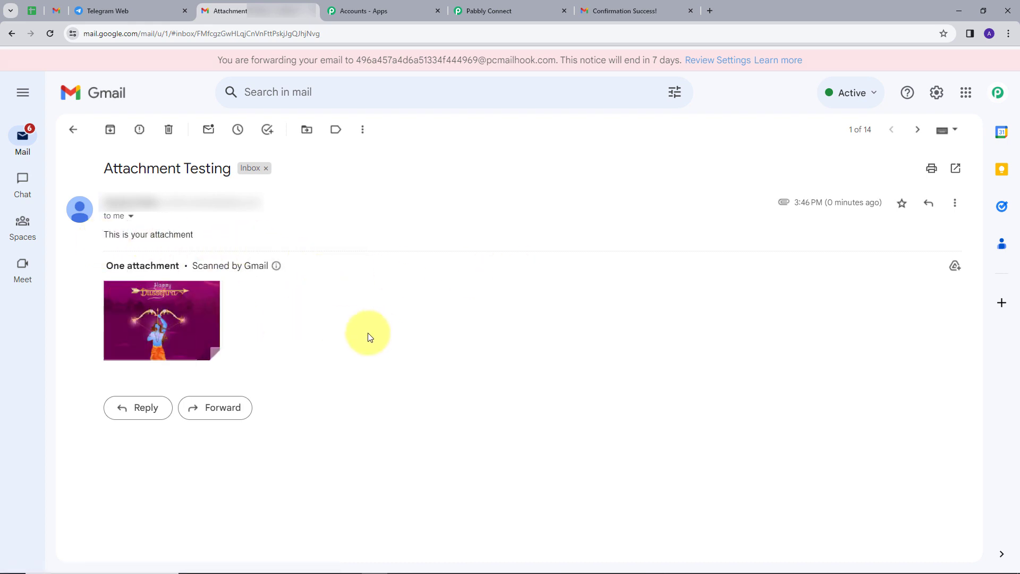
pyautogui.click(503, 9)
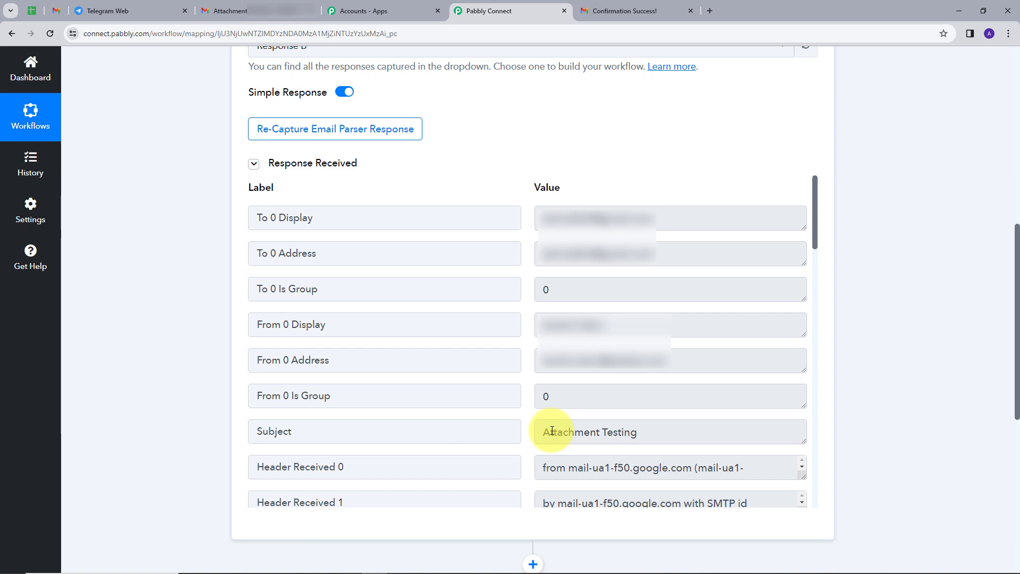
# Check the captured Body Text 'This is your attachment' and Attachment Links 0 URL, then expand the next action step
pyautogui.moveTo(539, 431); pyautogui.dragTo(667, 431)
pyautogui.scroll(-10, 686, 161)
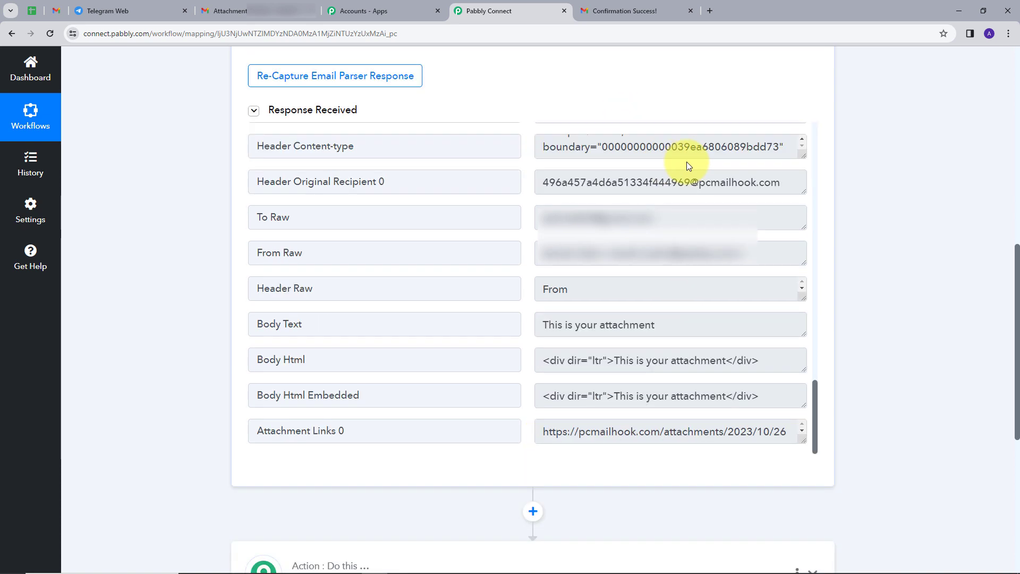
pyautogui.moveTo(540, 325); pyautogui.dragTo(779, 331)
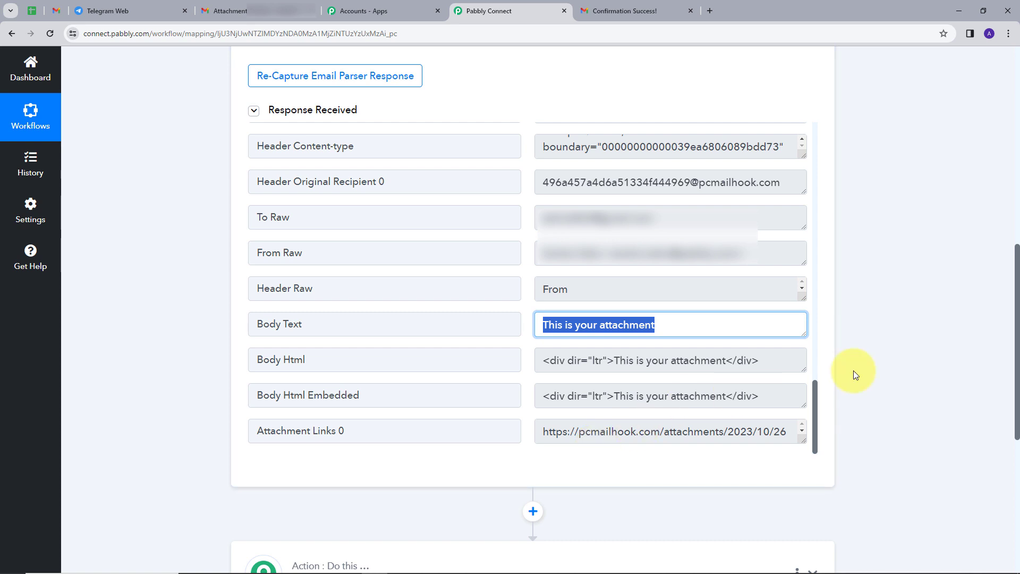
pyautogui.scroll(-3, 853, 370)
pyautogui.click(814, 468)
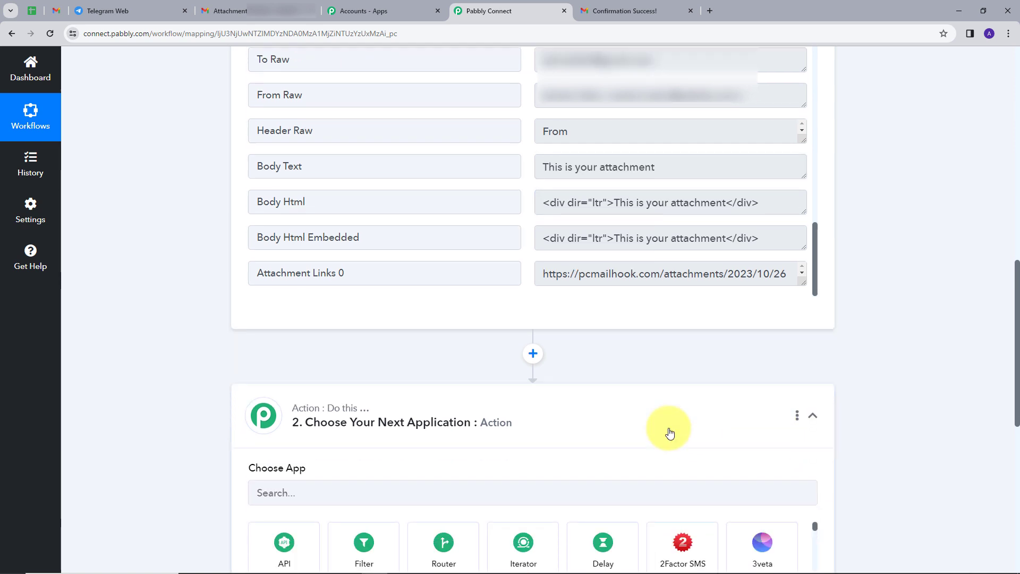
pyautogui.scroll(-1, 637, 433)
# Add a Filter step with label Attachment Links 0 and filter type Exists
pyautogui.click(365, 484)
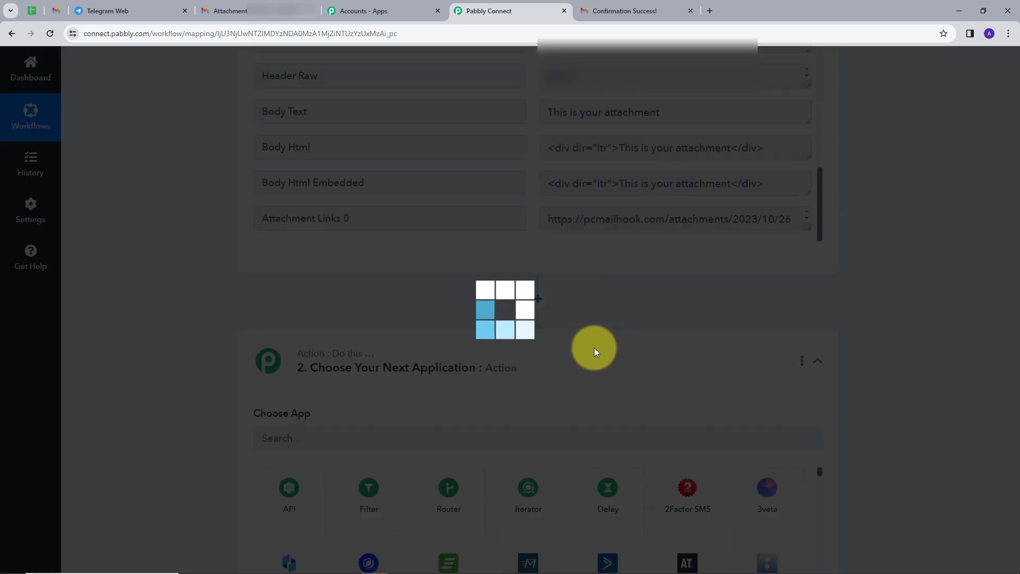
pyautogui.scroll(-1, 395, 370)
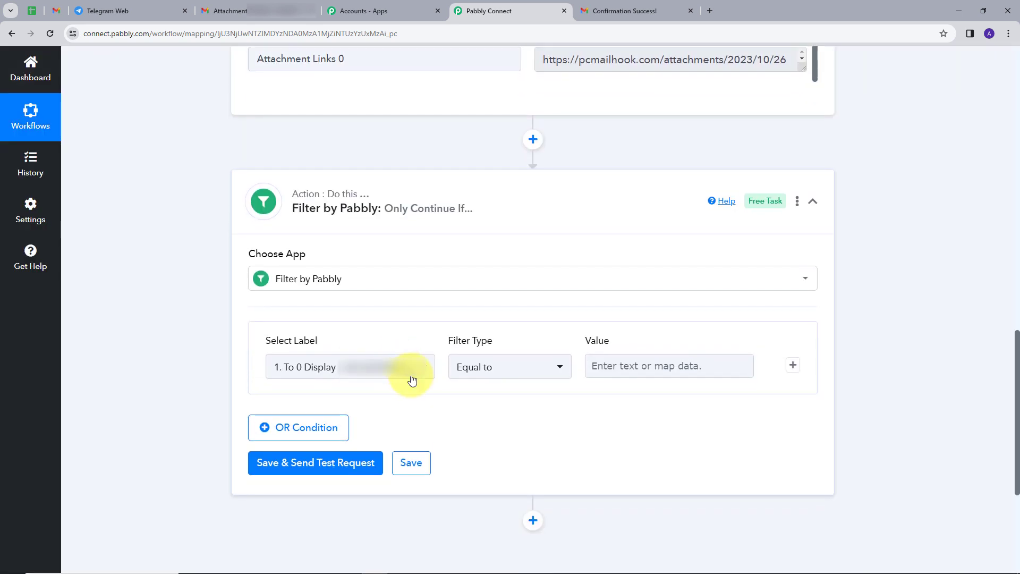
pyautogui.click(426, 372)
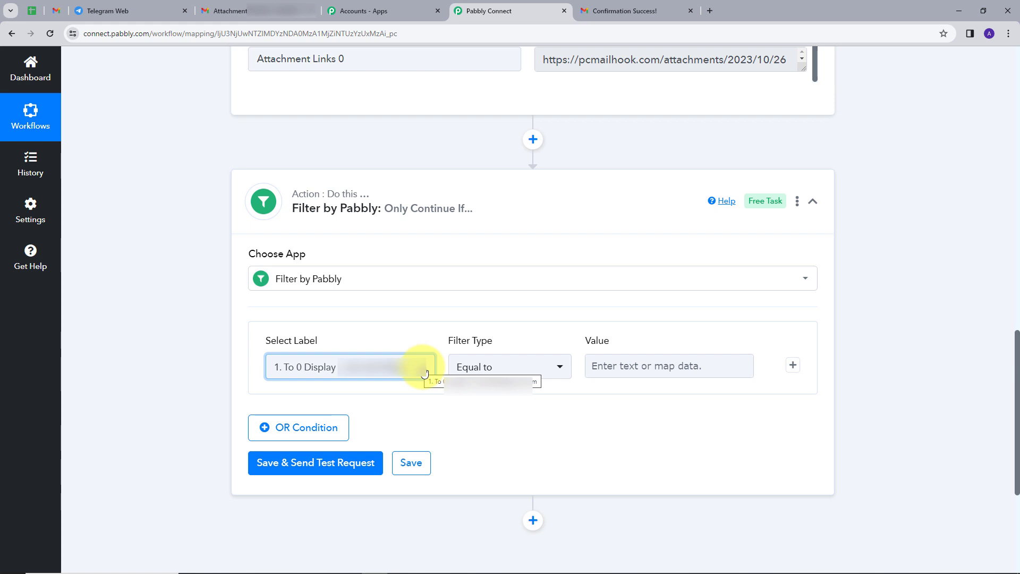
pyautogui.click(422, 375)
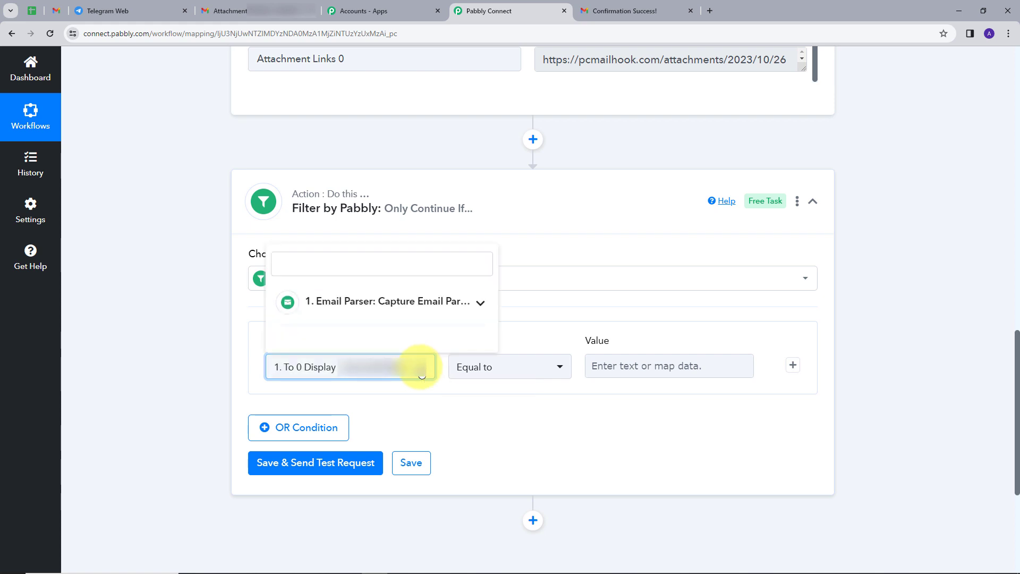
pyautogui.click(467, 308)
pyautogui.scroll(-10, 410, 416)
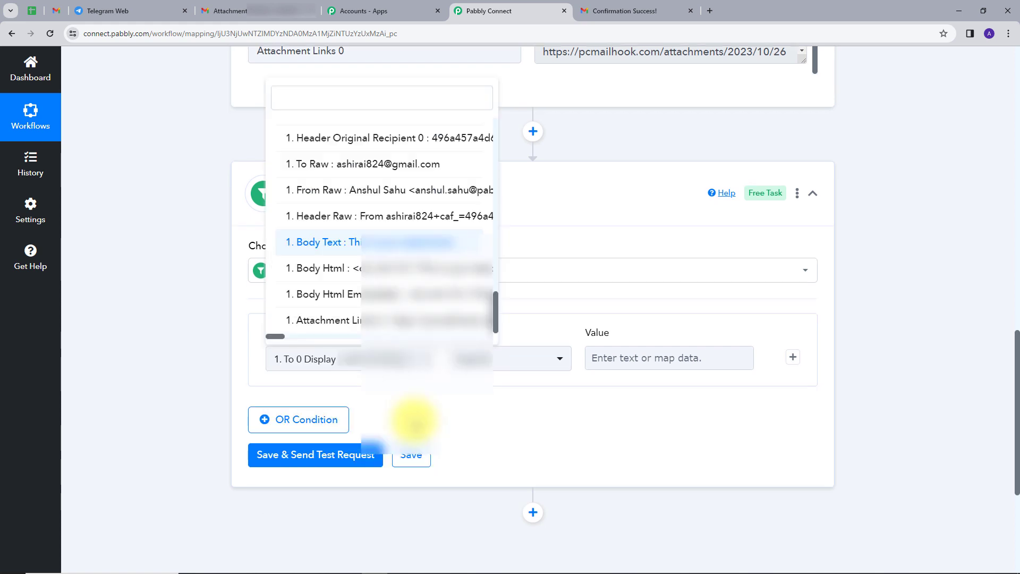
pyautogui.click(397, 510)
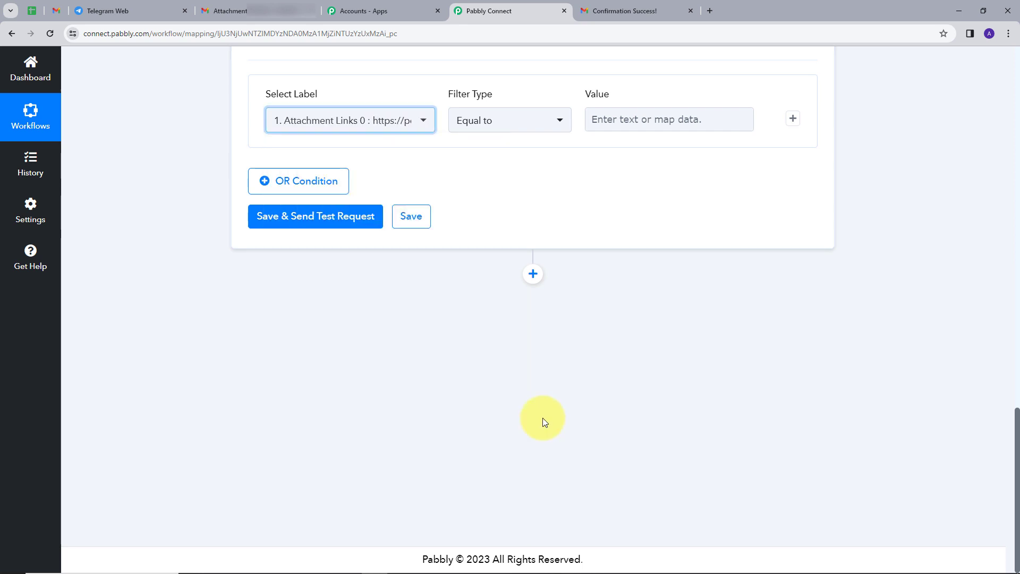
pyautogui.scroll(3, 601, 351)
pyautogui.click(558, 338)
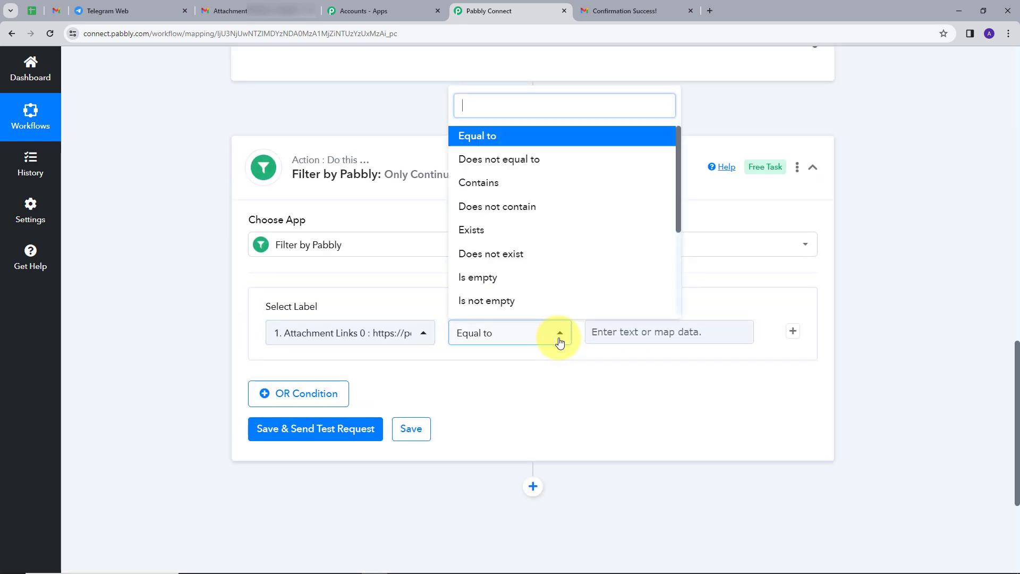
pyautogui.click(503, 230)
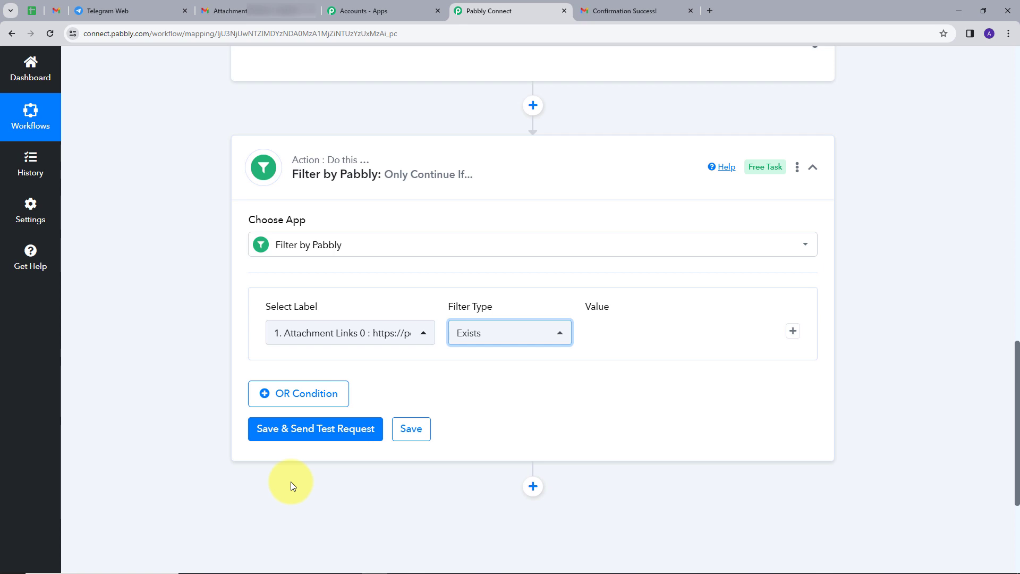
# Save the filter and send a test request, which returns 'Condition is true'
pyautogui.click(311, 440)
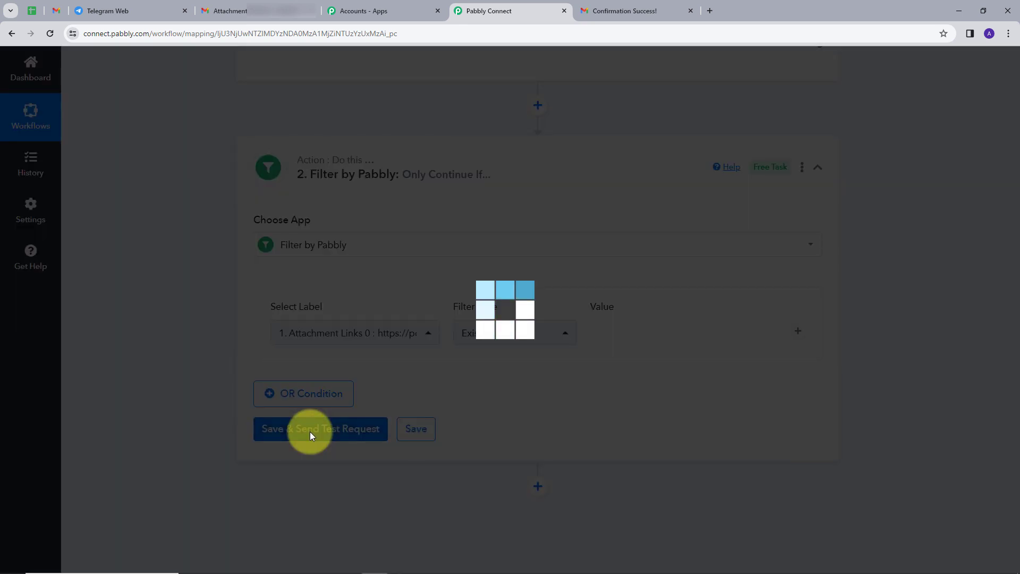
pyautogui.scroll(-1, 665, 375)
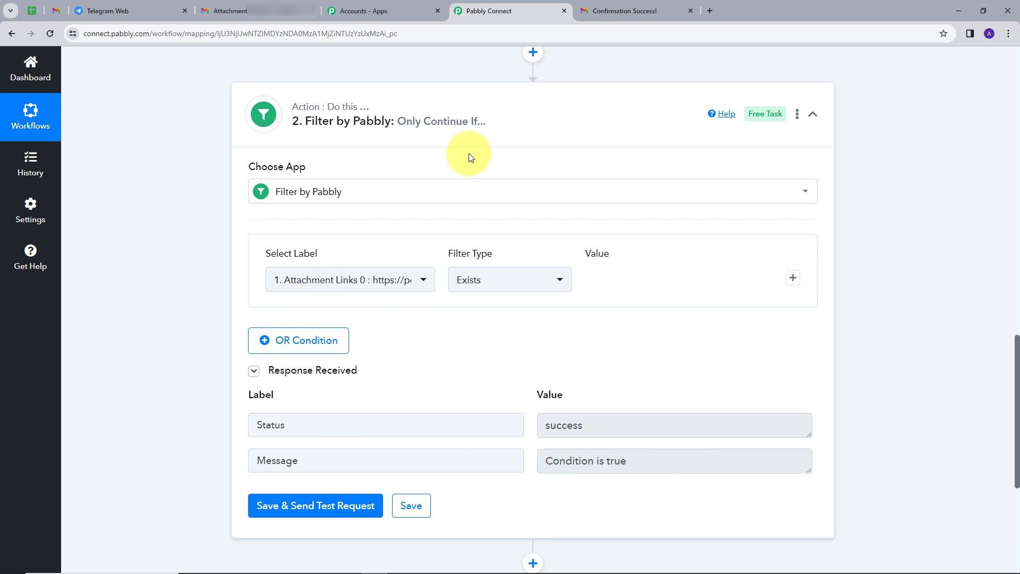
pyautogui.scroll(-2, 588, 387)
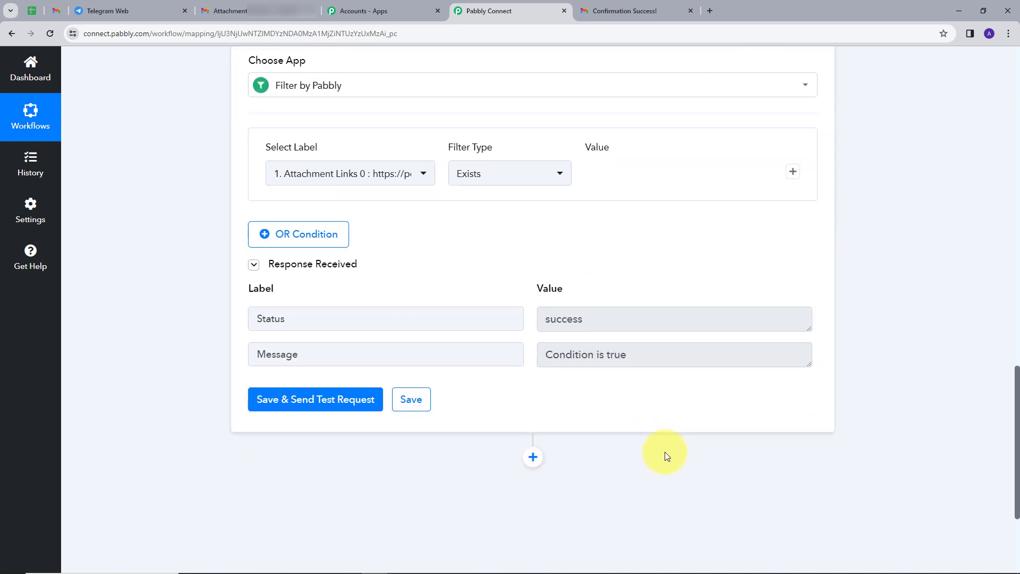
pyautogui.scroll(-1, 610, 457)
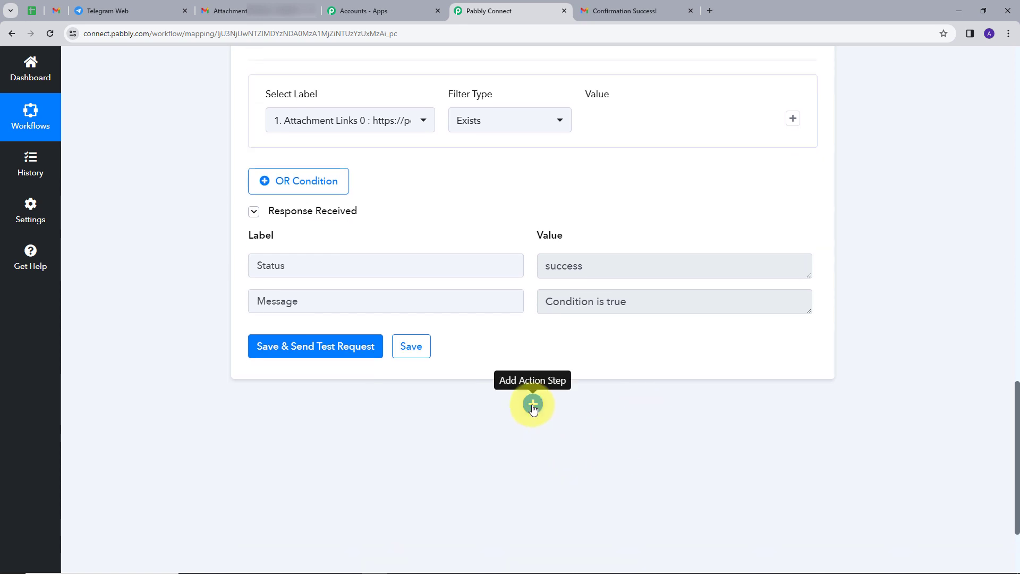
# Add a Telegram Bot action after the filter using the 'Send a Document/Image' event
pyautogui.click(532, 405)
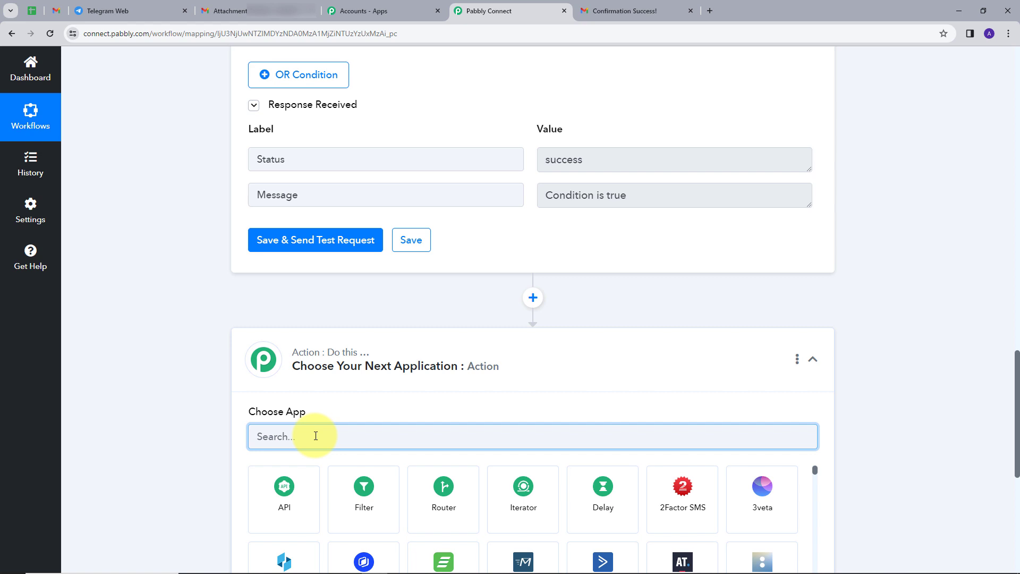
pyautogui.write('tele')
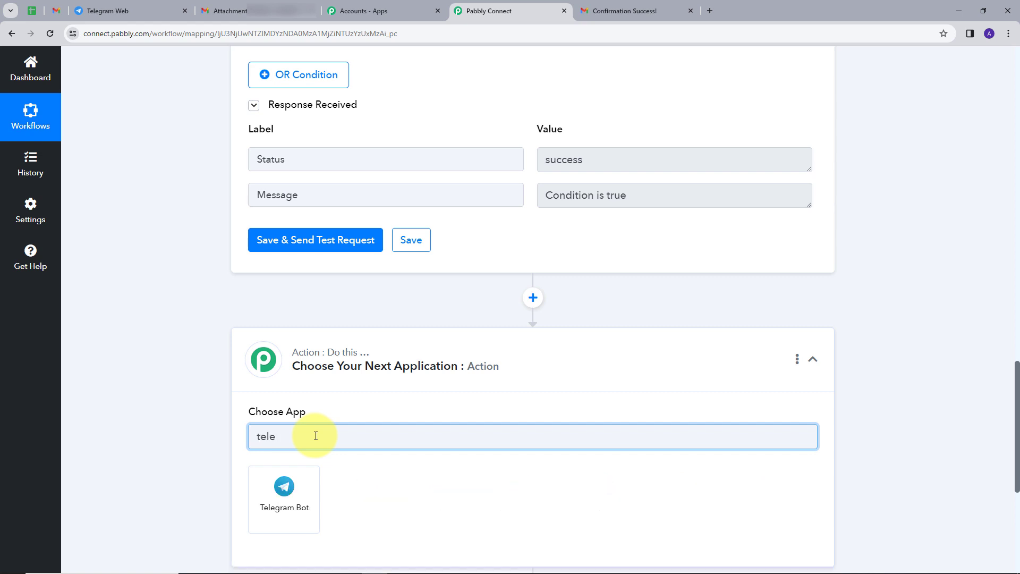
pyautogui.click(277, 503)
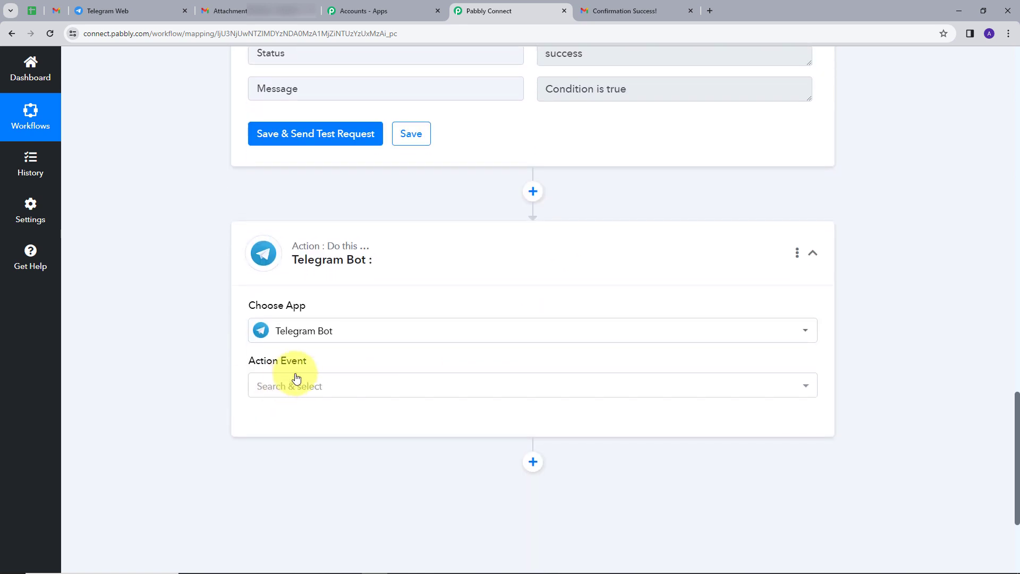
pyautogui.click(292, 386)
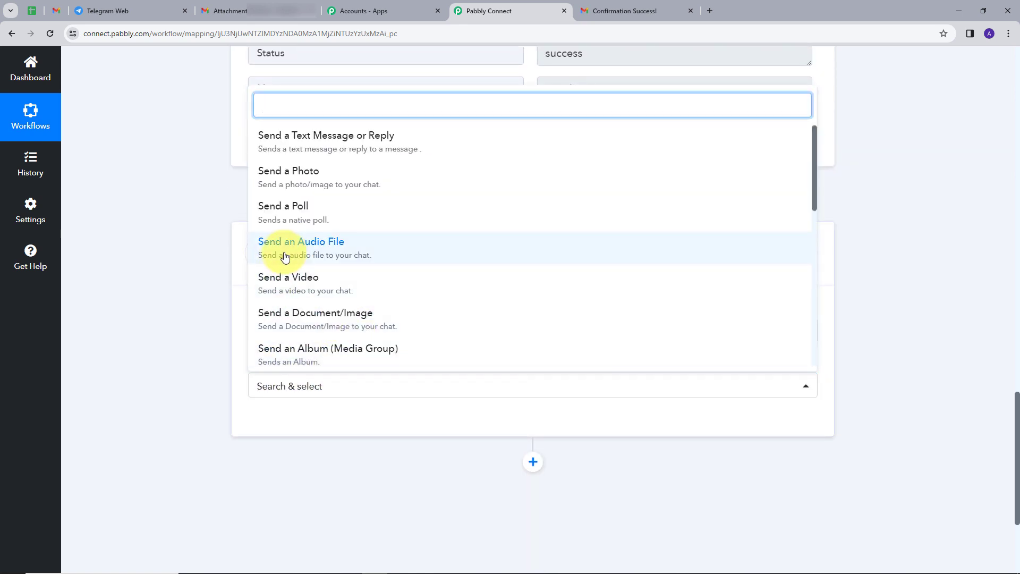
pyautogui.click(312, 322)
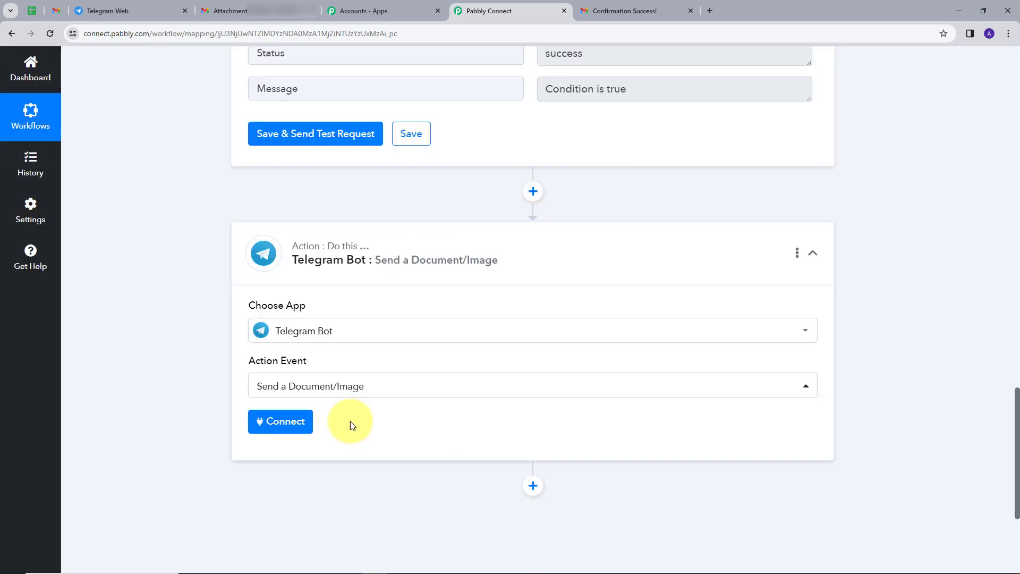
pyautogui.click(275, 425)
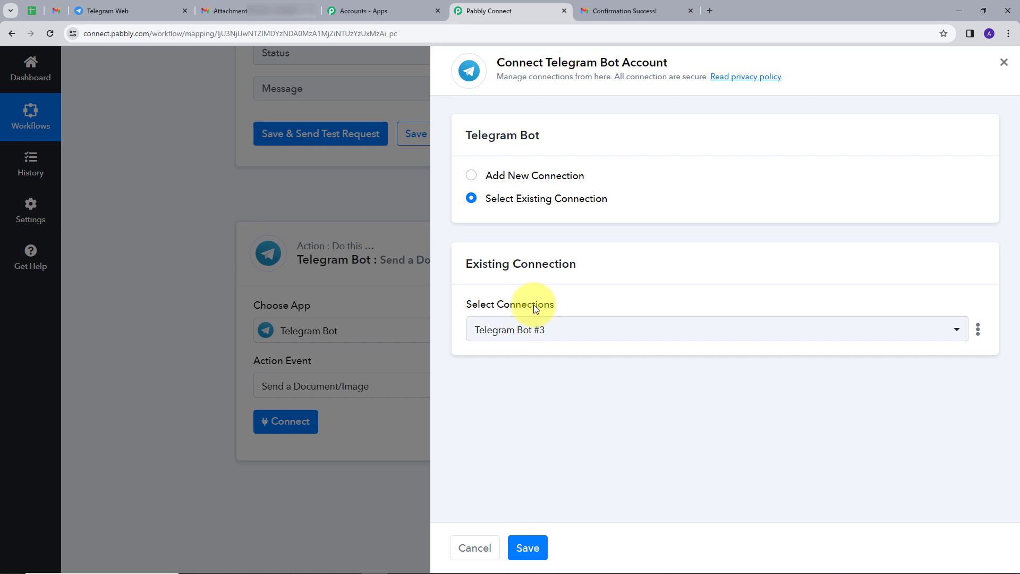
# Choose Add New Connection (Telegram Bot #4) and review the bot token setup instructions
pyautogui.click(518, 180)
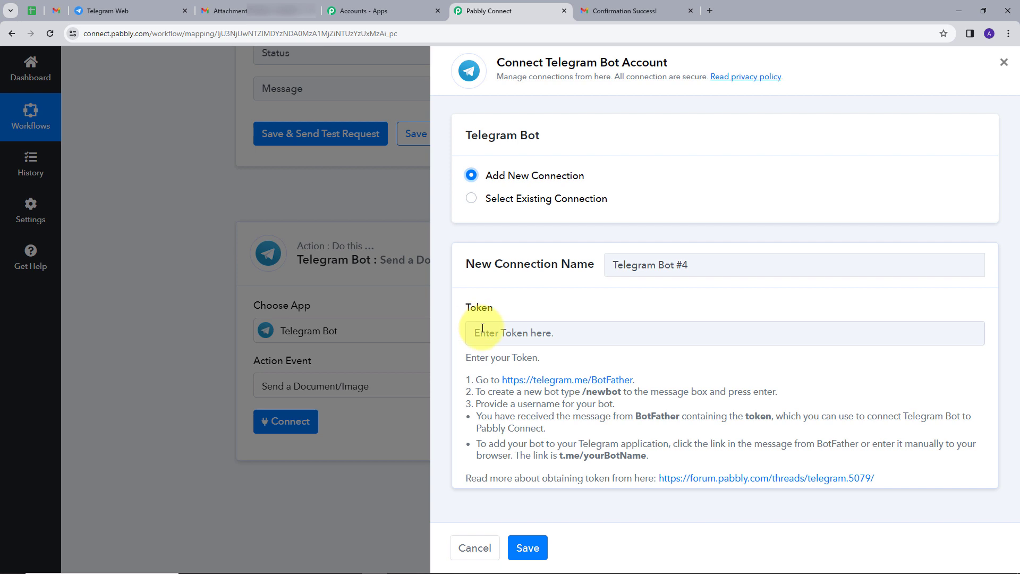
pyautogui.moveTo(466, 354); pyautogui.dragTo(876, 455)
pyautogui.click(587, 364)
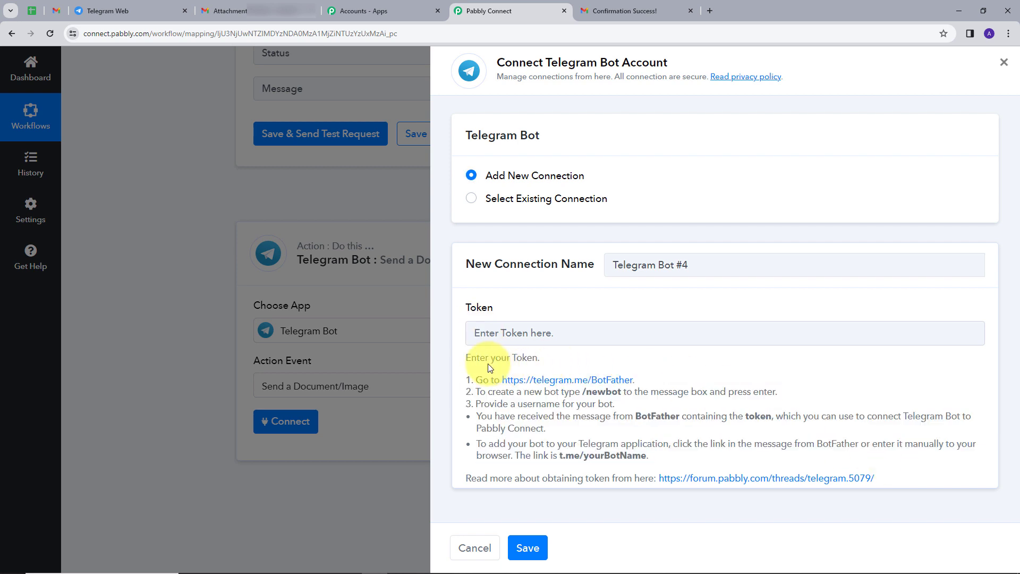
pyautogui.moveTo(465, 355); pyautogui.dragTo(756, 456)
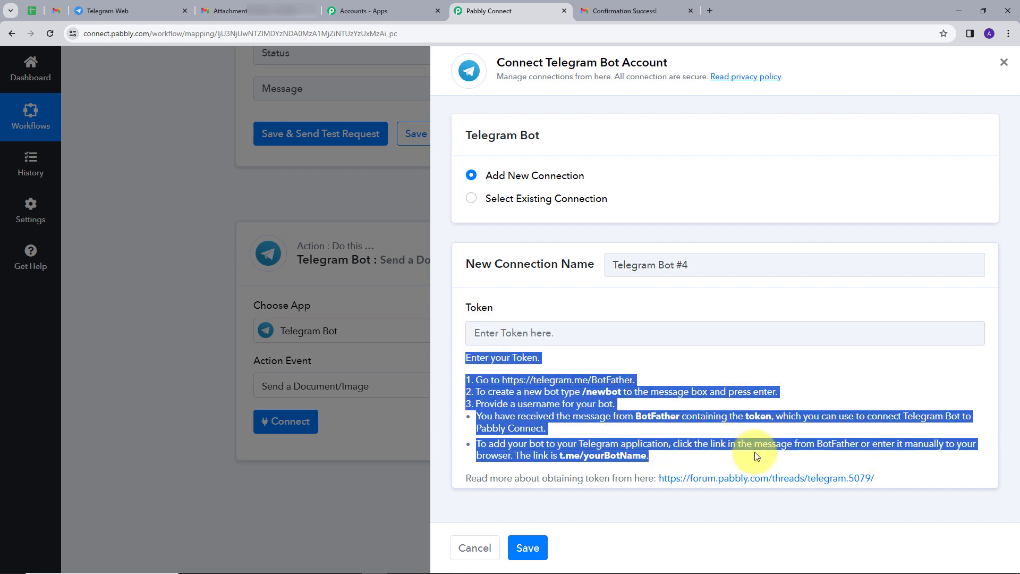
pyautogui.click(754, 451)
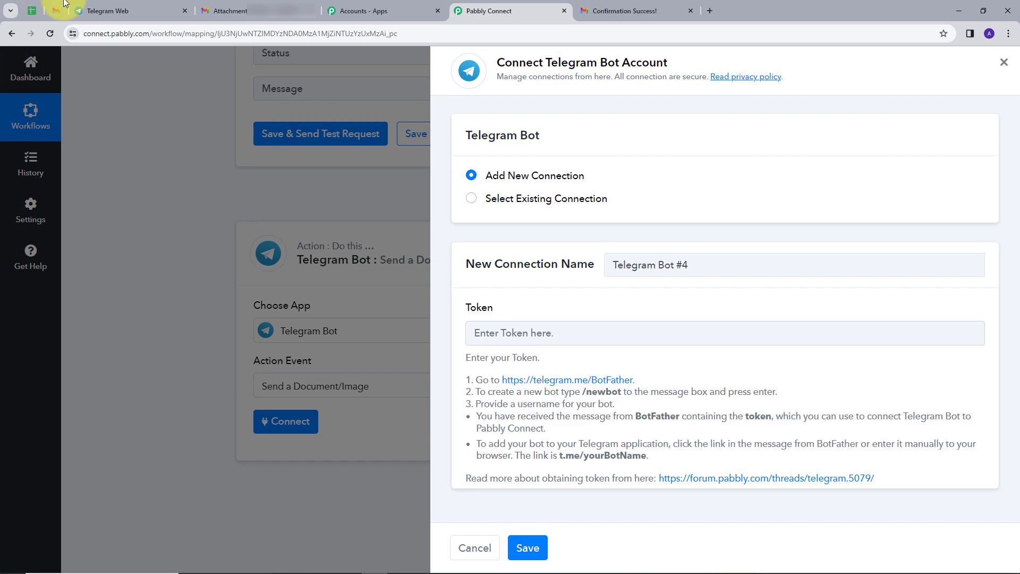
pyautogui.click(113, 14)
# Open the BotFather chat and send the /newbot command
pyautogui.click(113, 66)
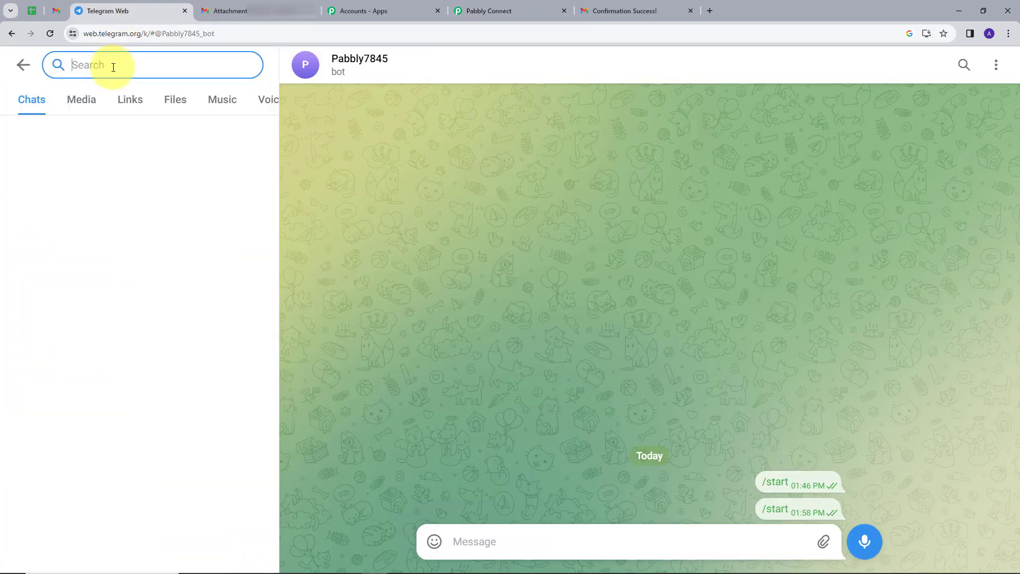
pyautogui.write('bot')
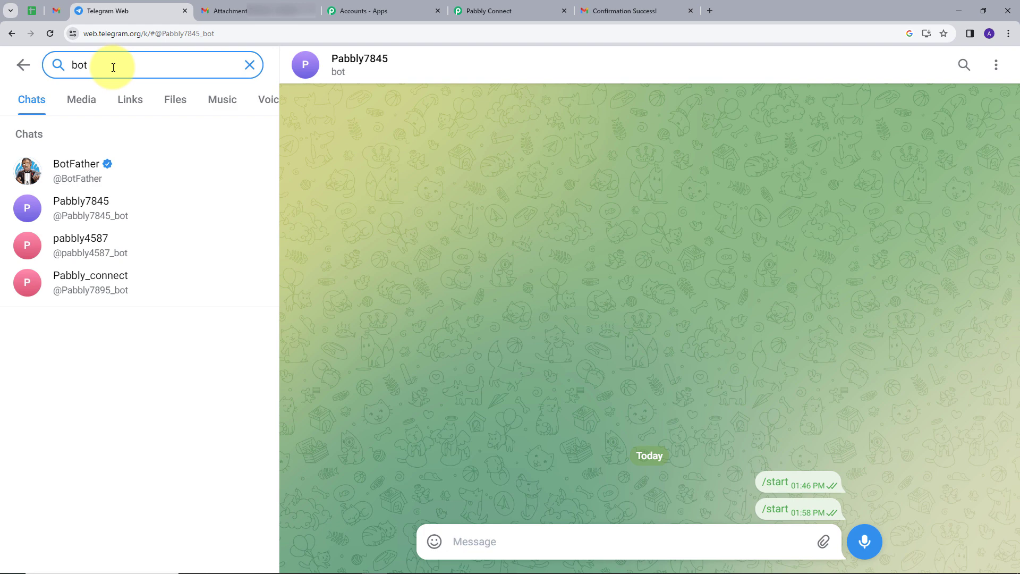
pyautogui.click(87, 167)
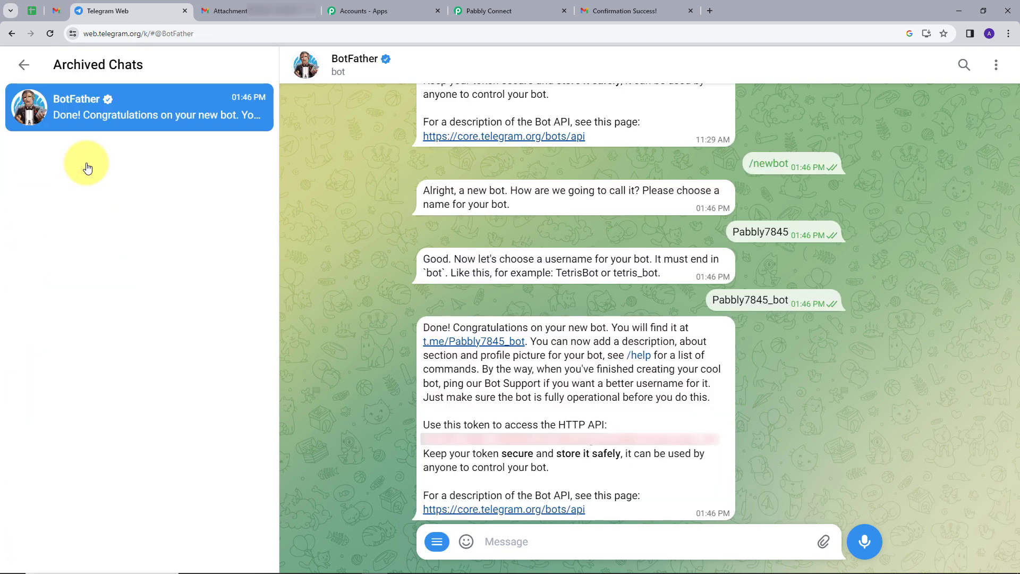
pyautogui.click(436, 541)
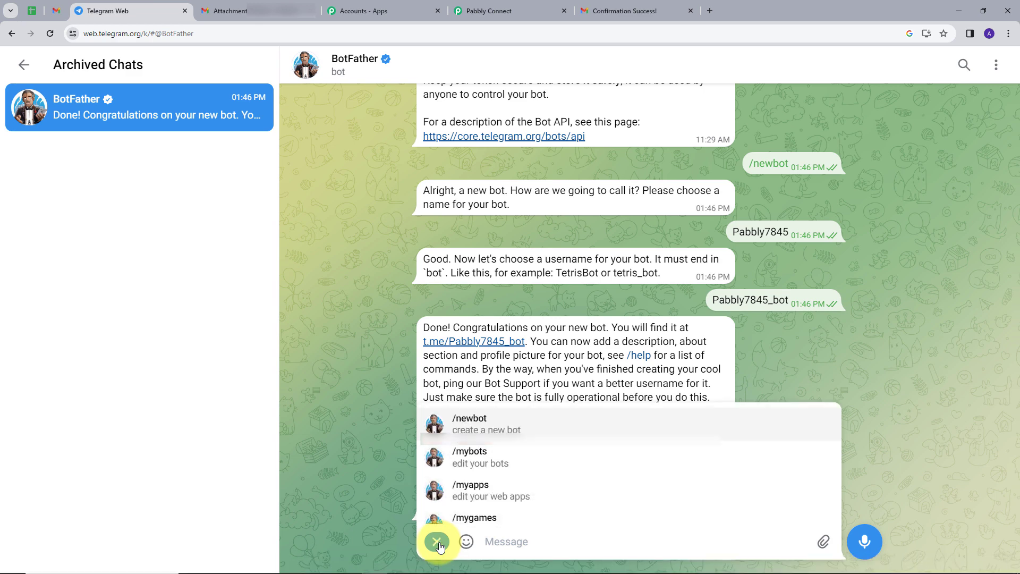
pyautogui.click(486, 428)
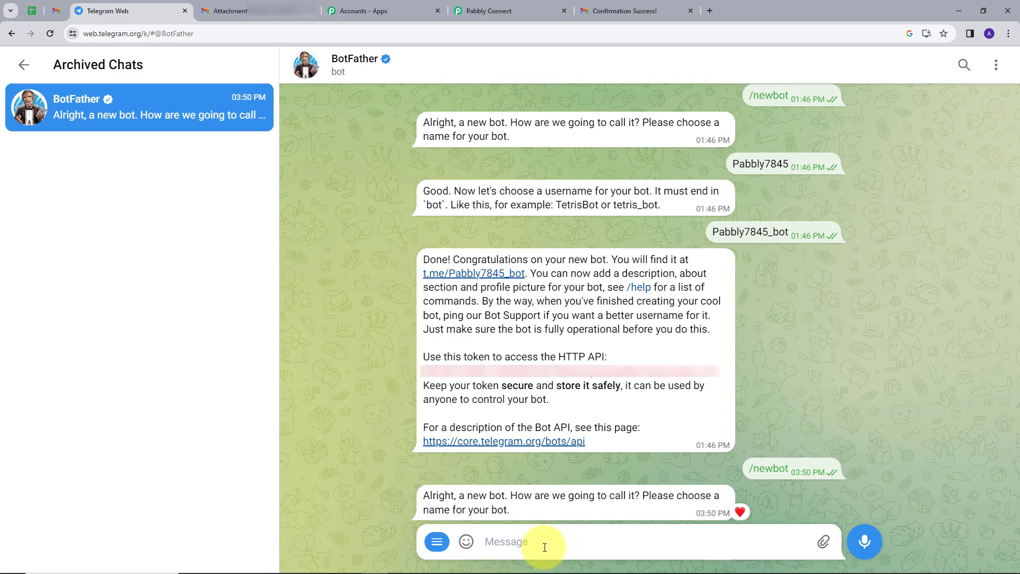
# Name the bot Pabbly754 with username Pabbly754_bot and select its access token
pyautogui.write('Pabbly754')
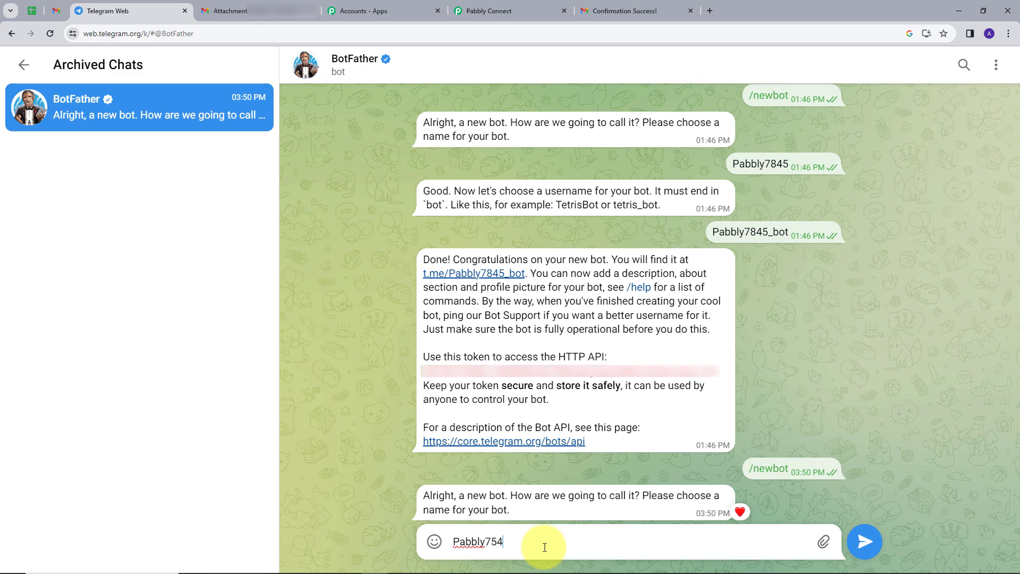
pyautogui.press('Return')
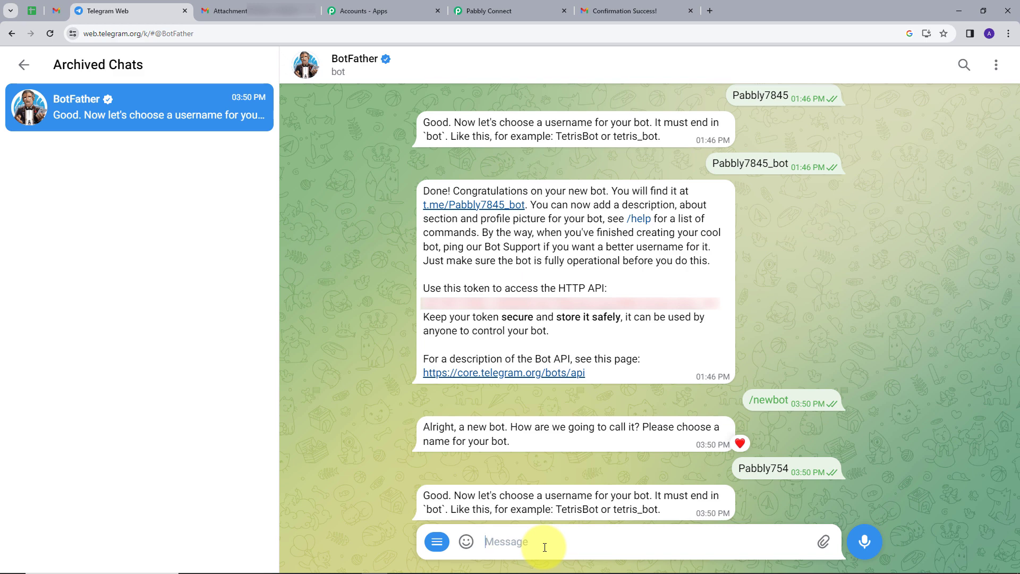
pyautogui.write('P')
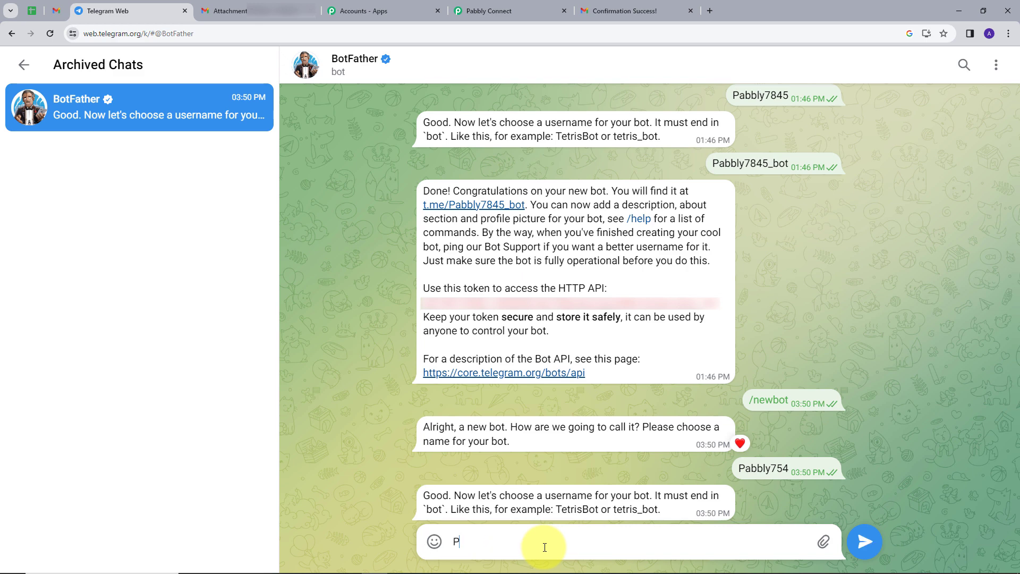
pyautogui.write('abbly754_bot')
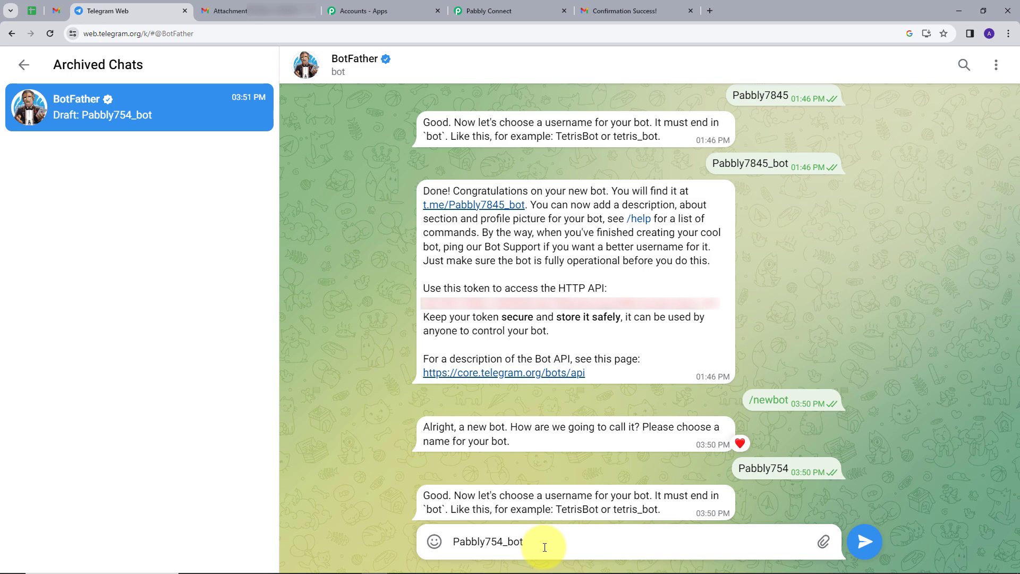
pyautogui.press('Return')
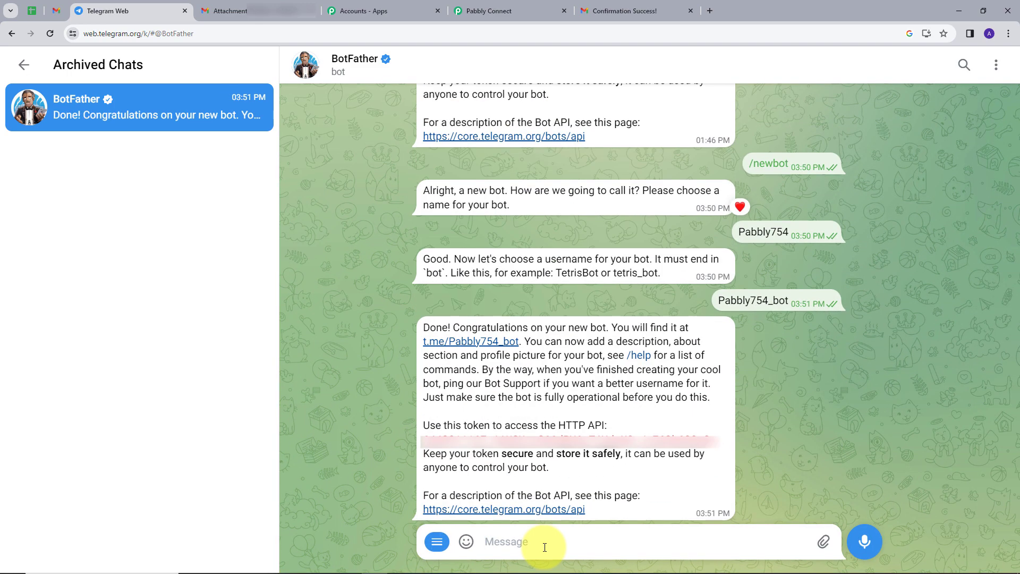
pyautogui.doubleClick(425, 441)
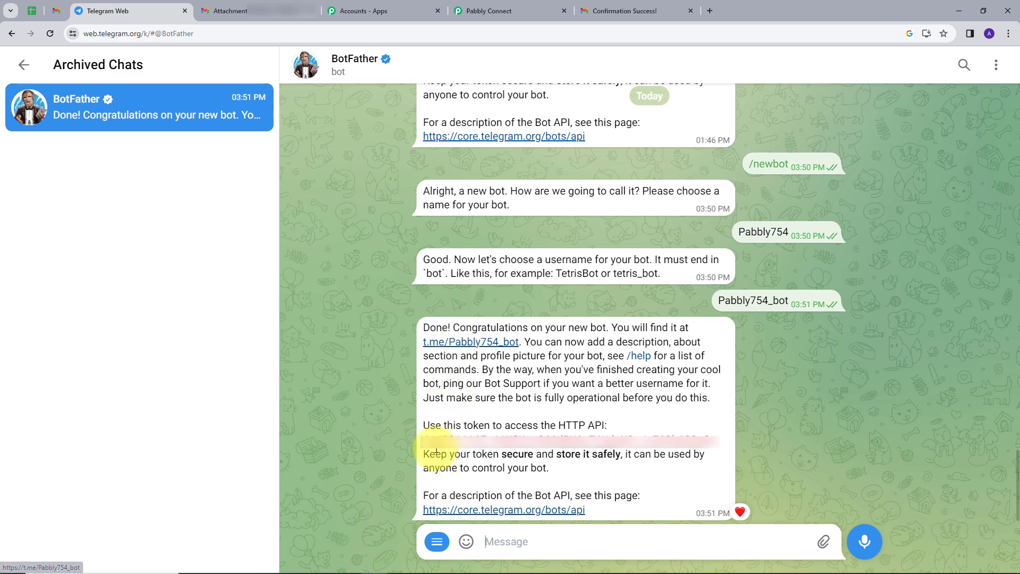
pyautogui.moveTo(425, 440); pyautogui.dragTo(722, 436)
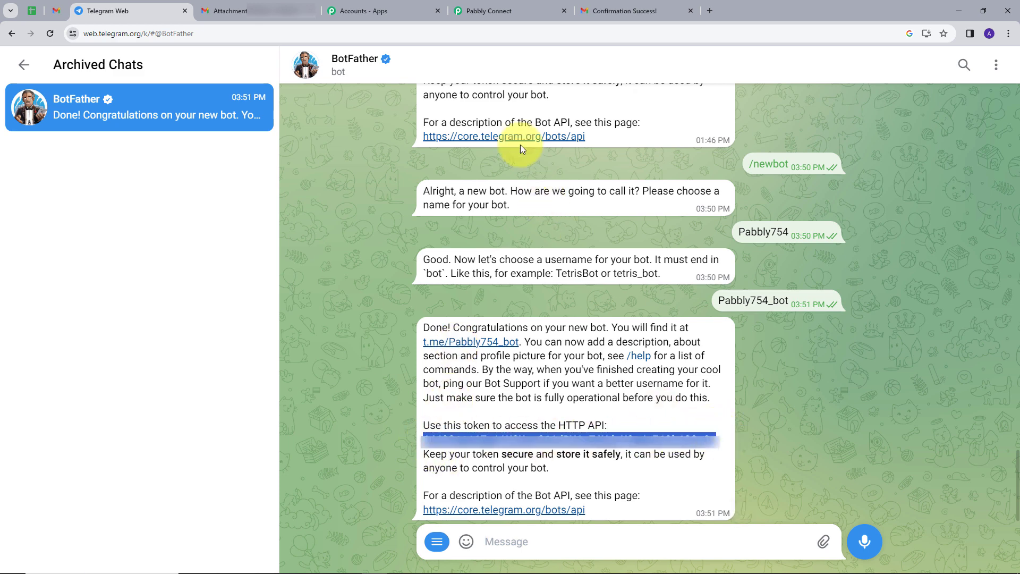
# Paste the bot token into the Token field and save the Telegram Bot #4 connection
pyautogui.click(488, 11)
pyautogui.click(489, 327)
pyautogui.hotkey('ctrl', 'v')
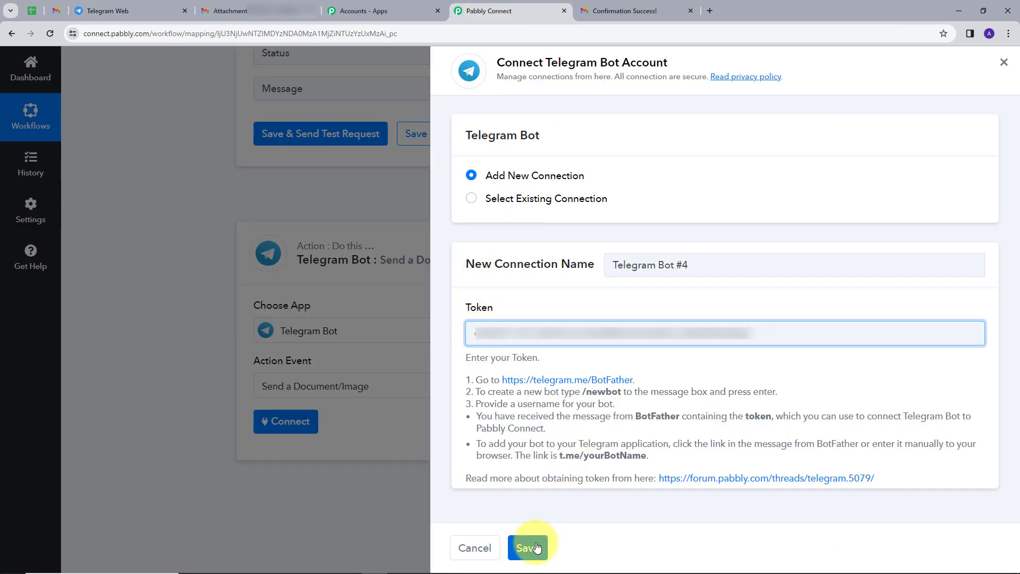
pyautogui.click(528, 547)
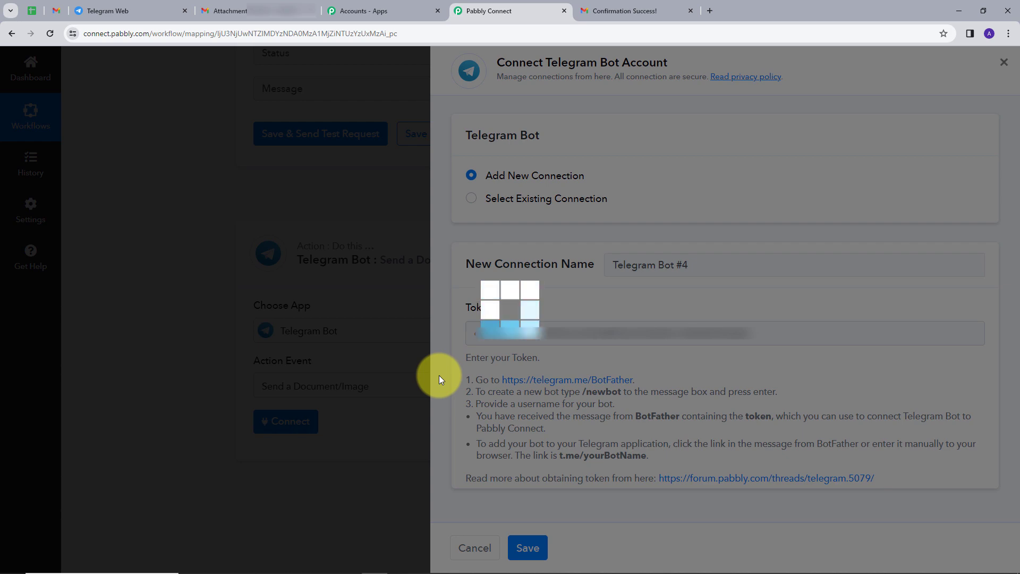
pyautogui.scroll(-1, 478, 266)
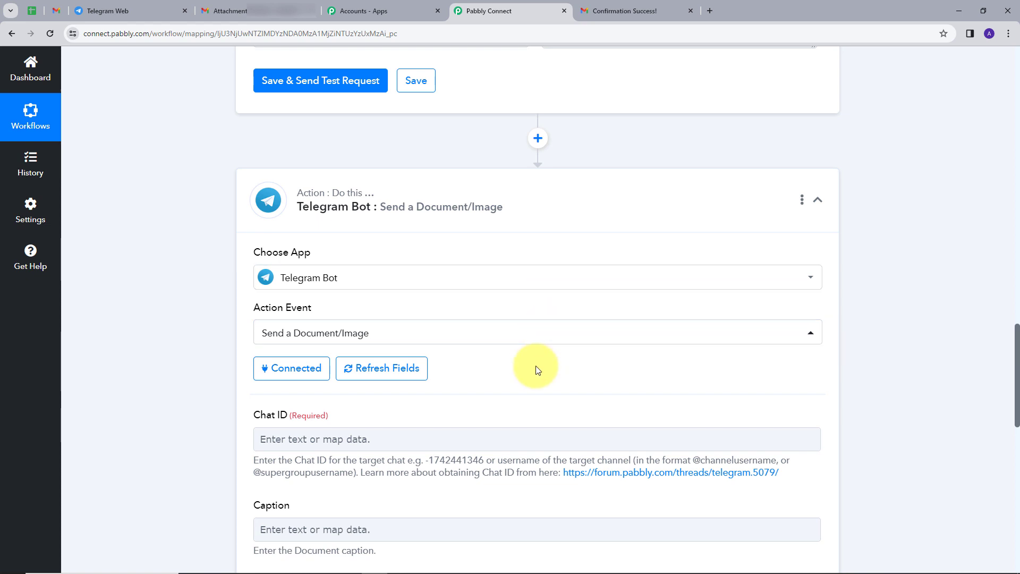
pyautogui.scroll(-1, 526, 358)
pyautogui.scroll(-1, 486, 348)
pyautogui.click(260, 327)
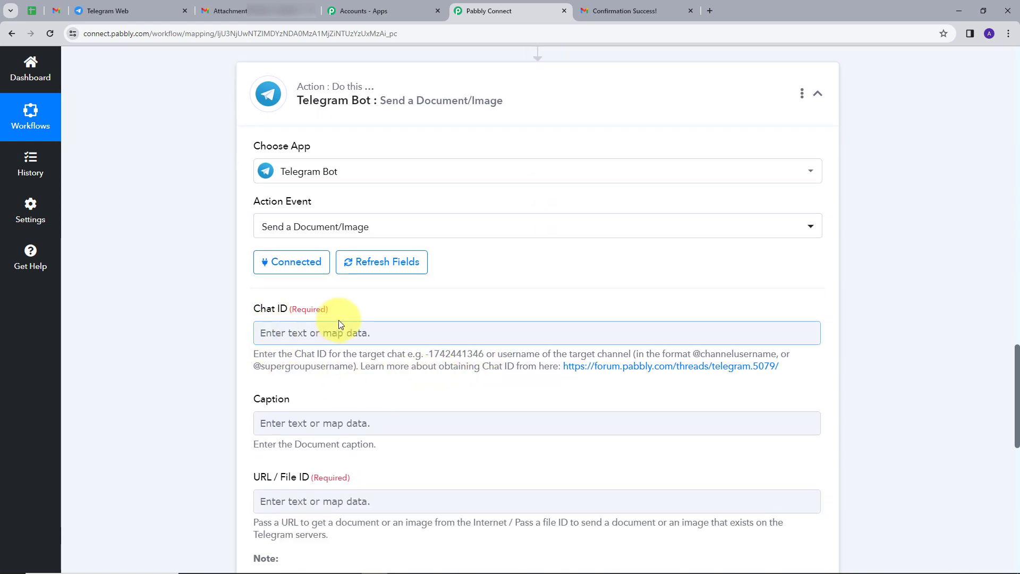
pyautogui.scroll(-1, 351, 298)
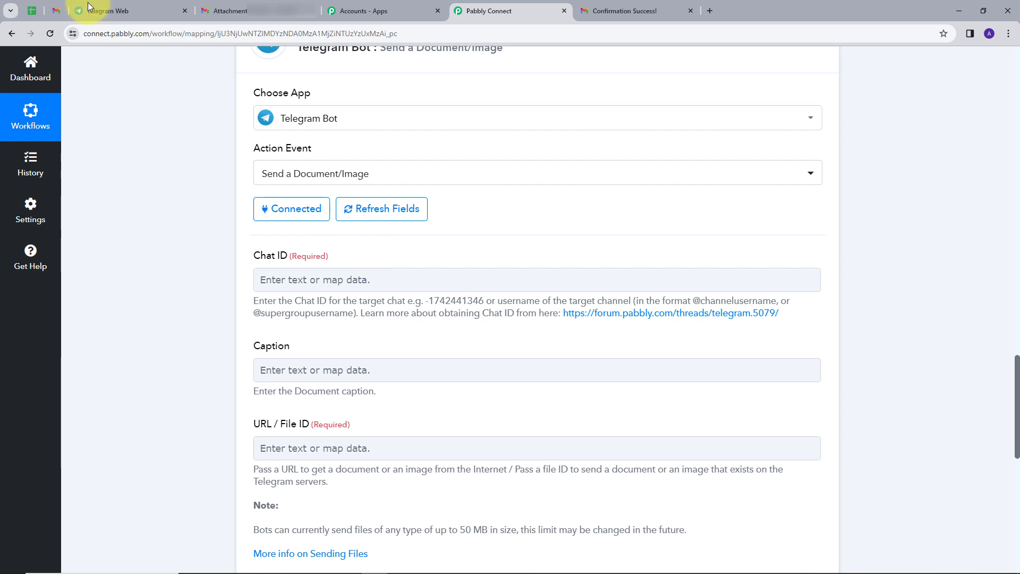
# Start the new Pabbly754 bot in Telegram Web
pyautogui.click(104, 10)
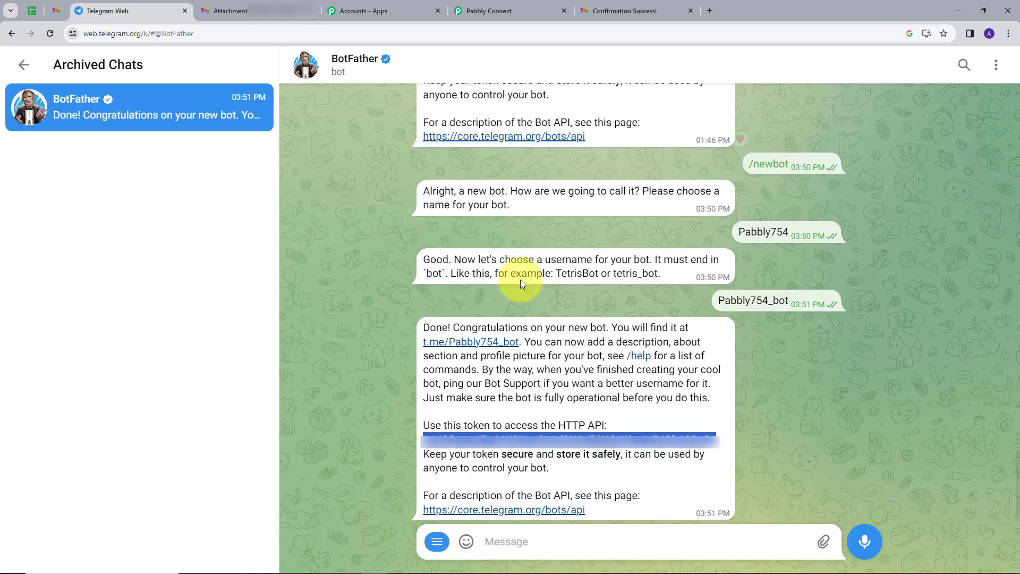
pyautogui.click(475, 344)
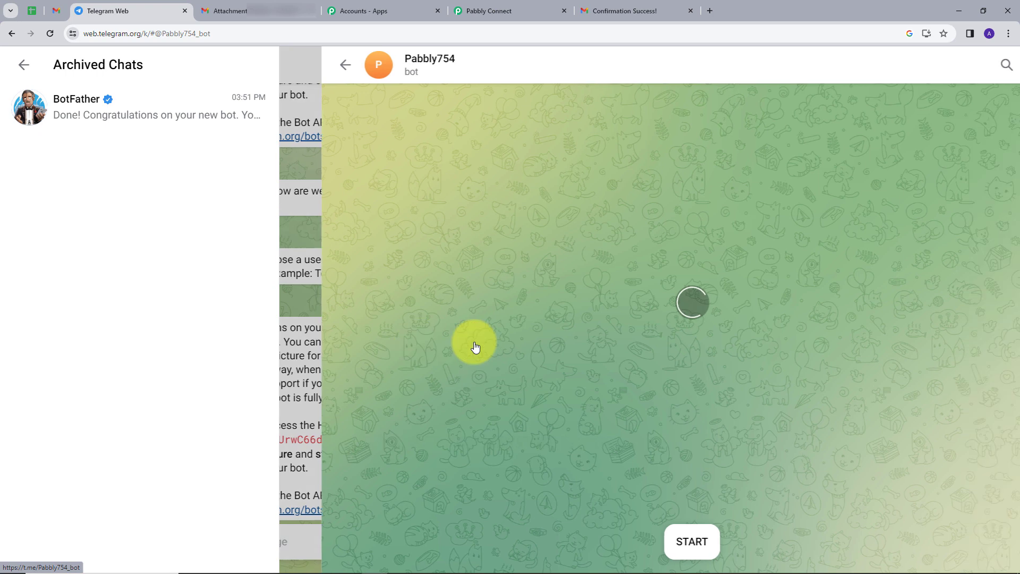
pyautogui.click(657, 540)
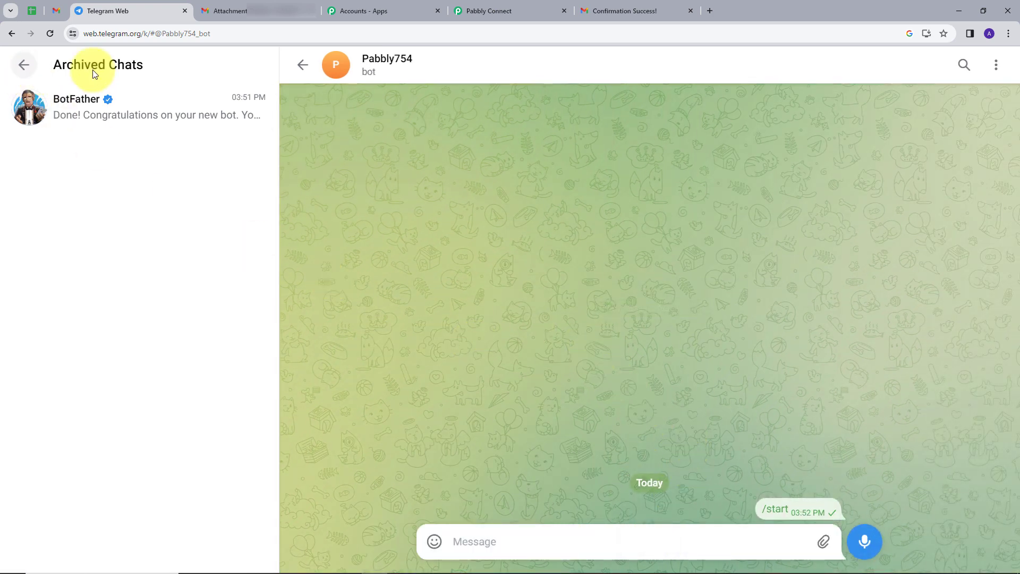
pyautogui.click(302, 64)
# Create the 'Pabbly attachments' group with the Pabbly754 bot and open its profile
pyautogui.click(251, 542)
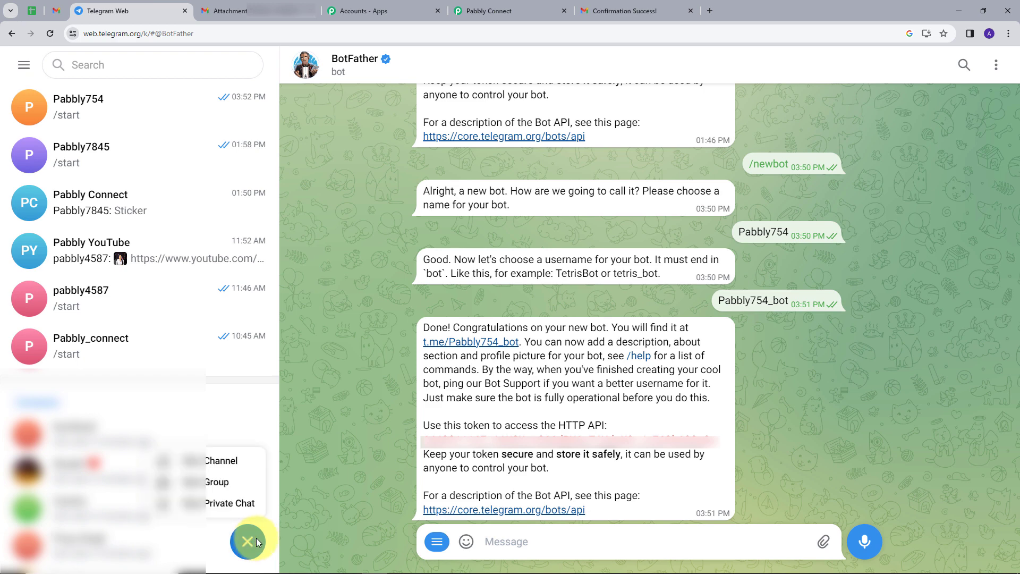
pyautogui.click(209, 484)
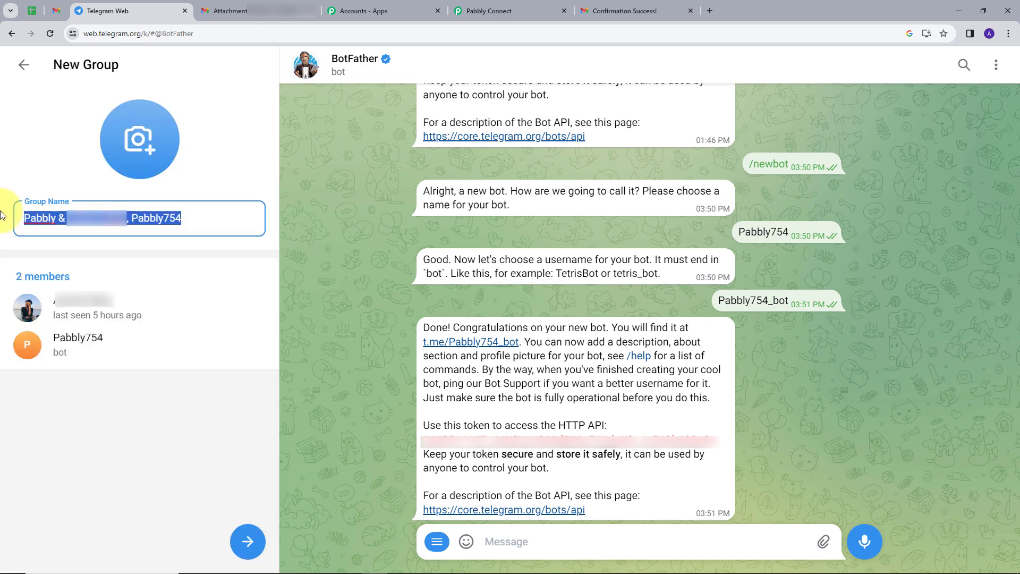
pyautogui.press('BackSpace')
pyautogui.write('Pabb')
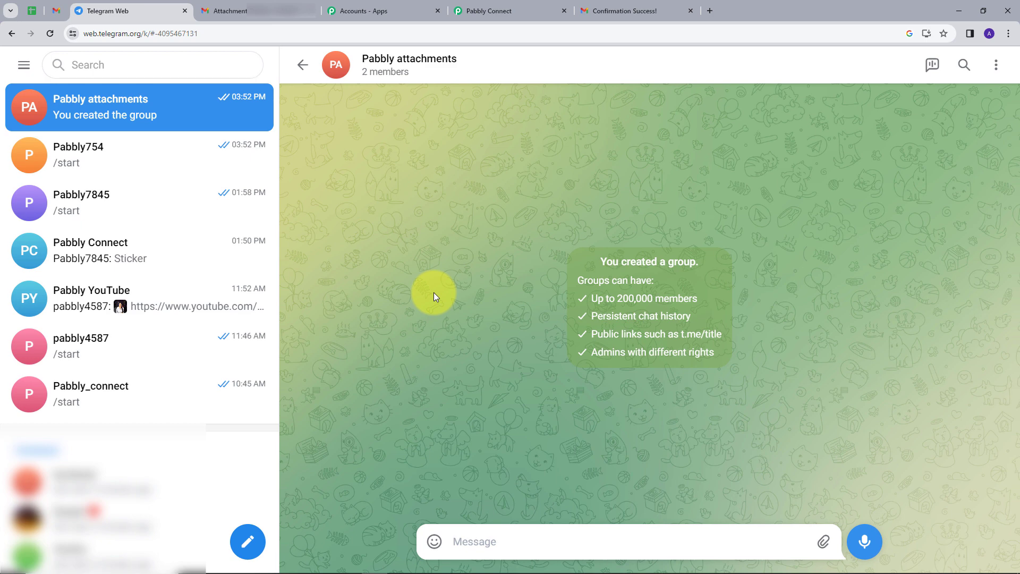
pyautogui.click(108, 106)
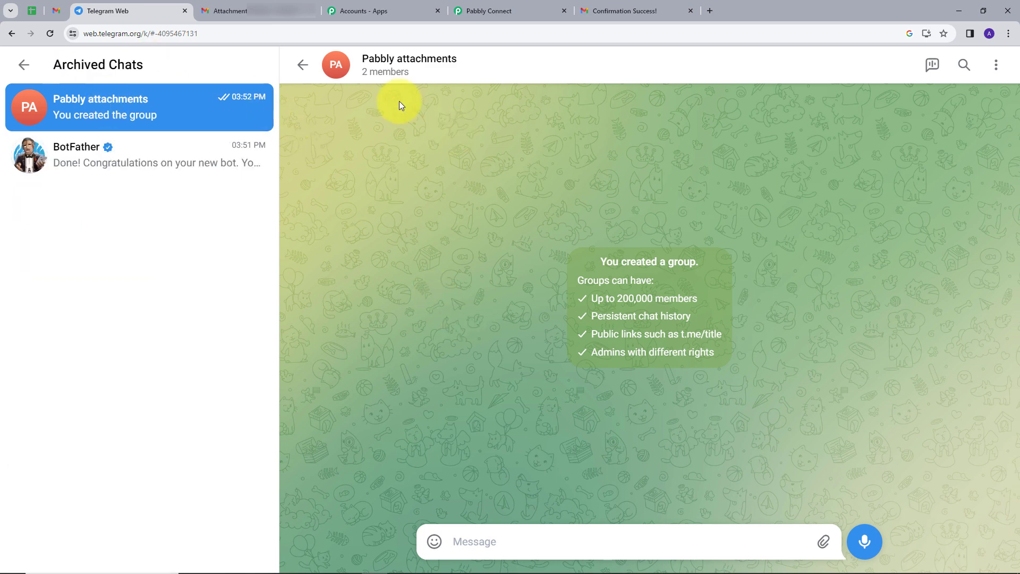
pyautogui.click(391, 63)
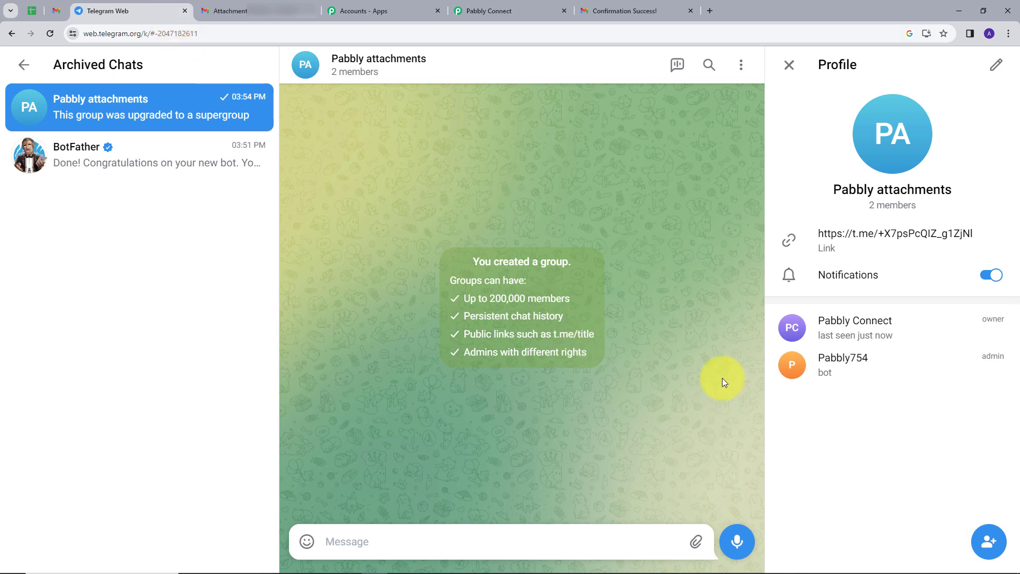
# Copy the group's chat ID from the end of the address bar URL
pyautogui.click(155, 34)
pyautogui.moveTo(155, 34); pyautogui.dragTo(212, 34)
pyautogui.hotkey('ctrl', 'c')
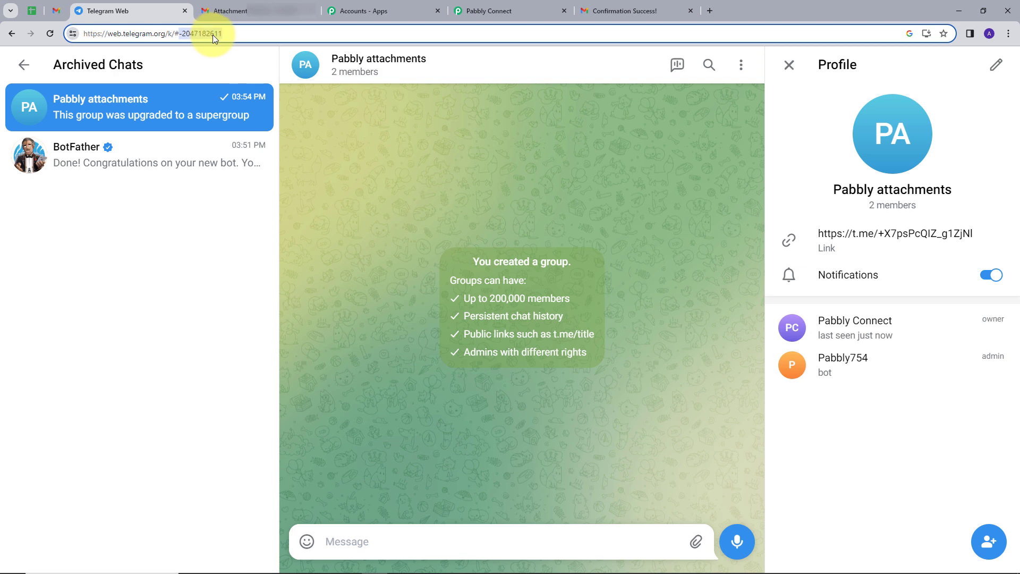
pyautogui.click(495, 7)
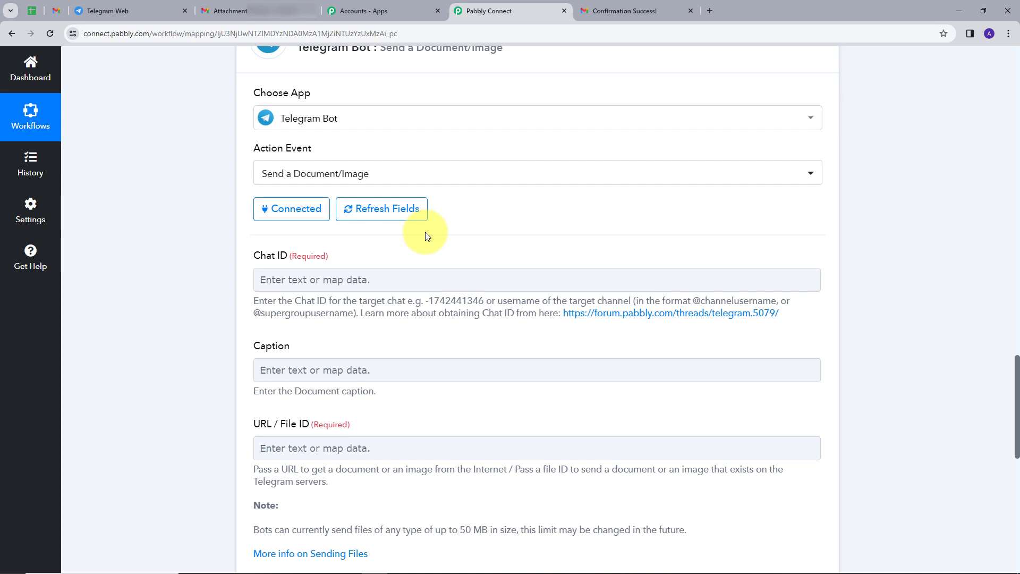
# Paste the group ID into Chat ID, prefixing it with -100
pyautogui.scroll(-1, 420, 228)
pyautogui.click(361, 228)
pyautogui.hotkey('ctrl', 'v')
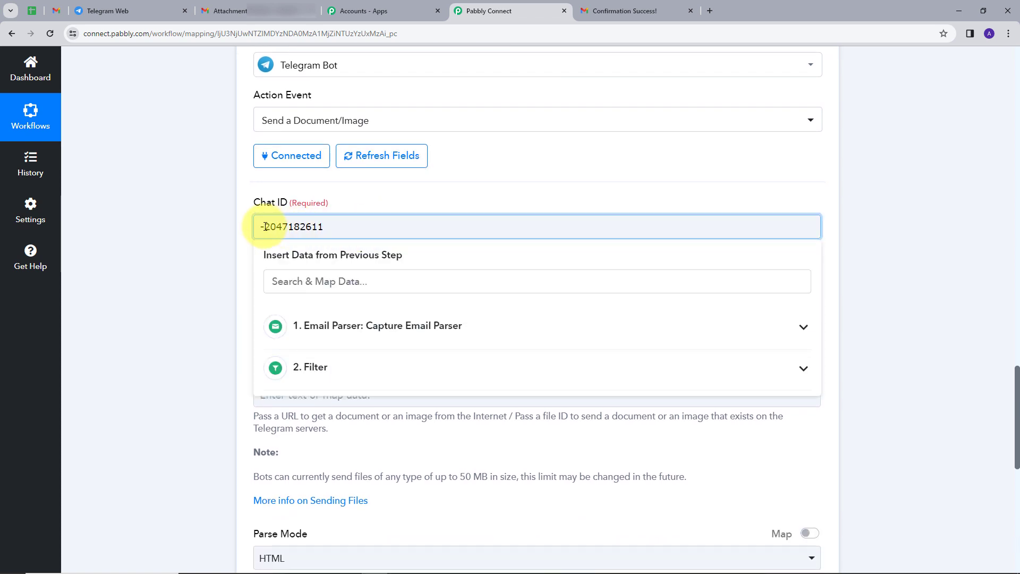
pyautogui.write('100')
pyautogui.scroll(-1, 340, 266)
# Map the Email Parser's Subject ('Attachment Testing') into the Caption field
pyautogui.click(352, 264)
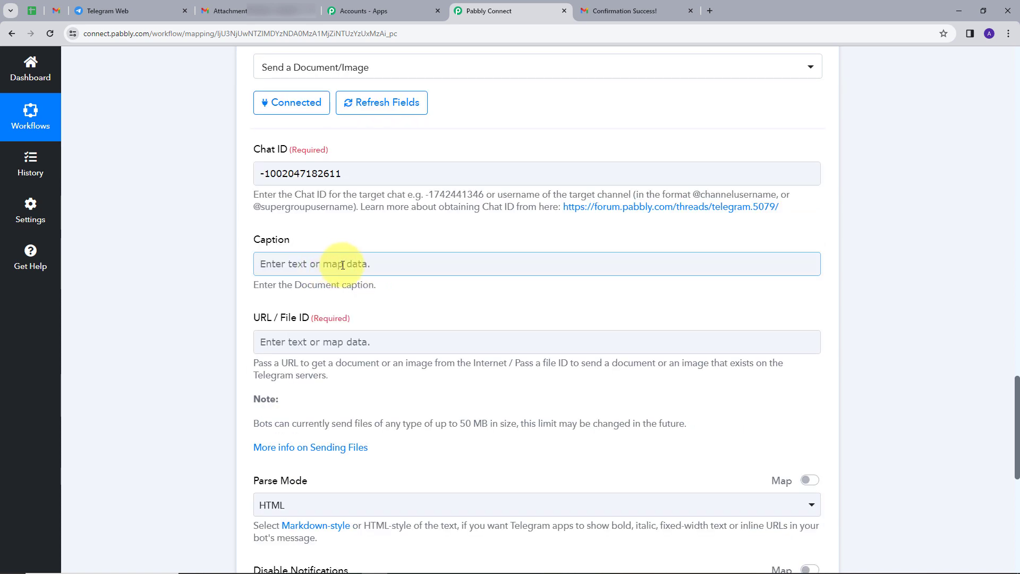
pyautogui.click(344, 264)
pyautogui.click(354, 264)
pyautogui.click(354, 262)
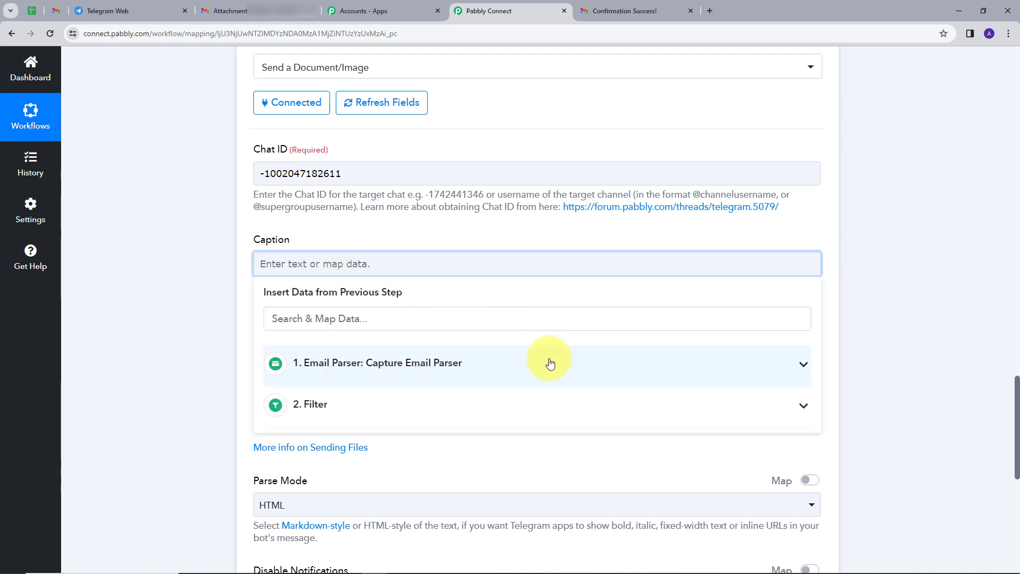
pyautogui.click(803, 365)
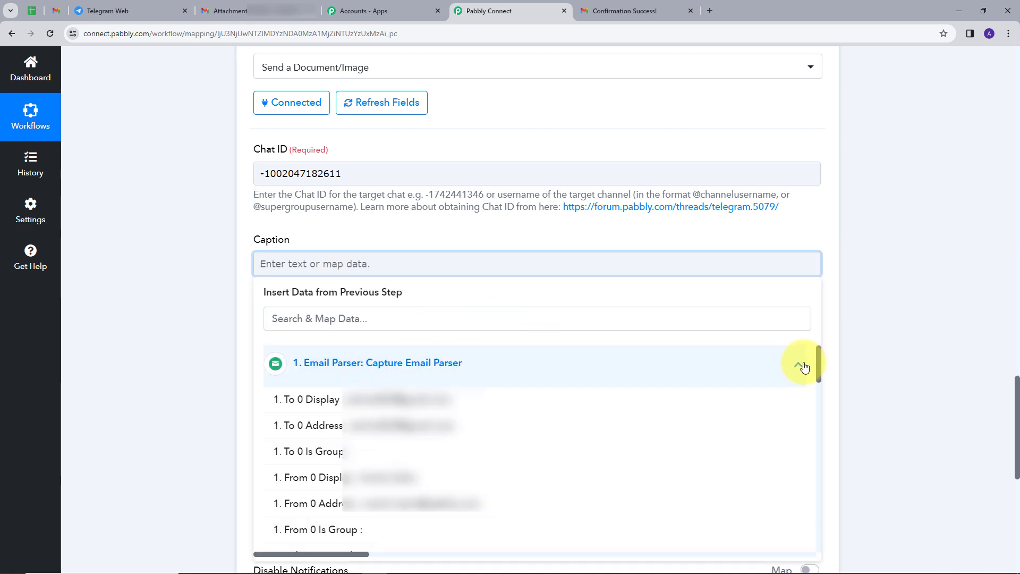
pyautogui.scroll(-1, 478, 345)
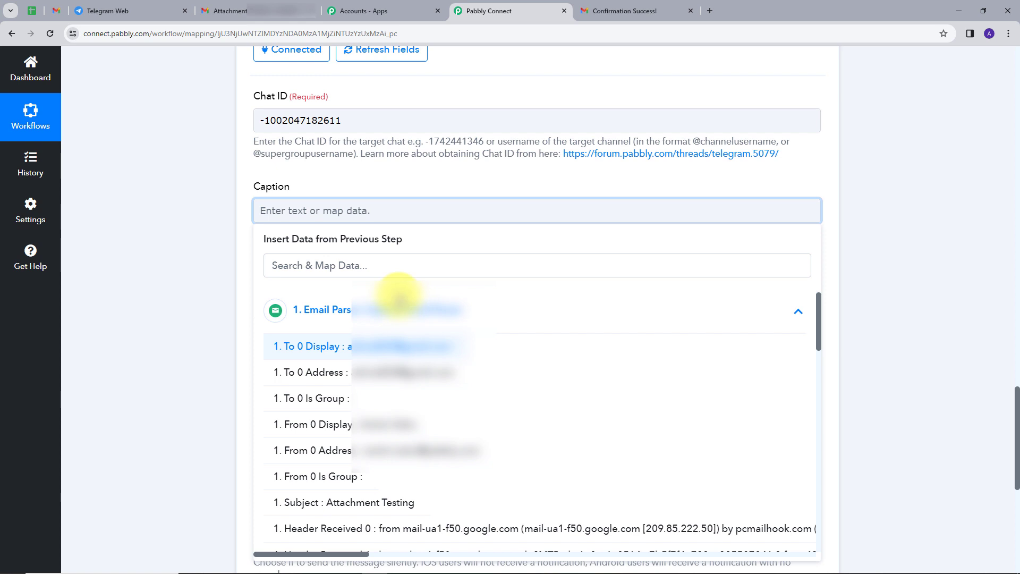
pyautogui.click(399, 266)
pyautogui.write('sub')
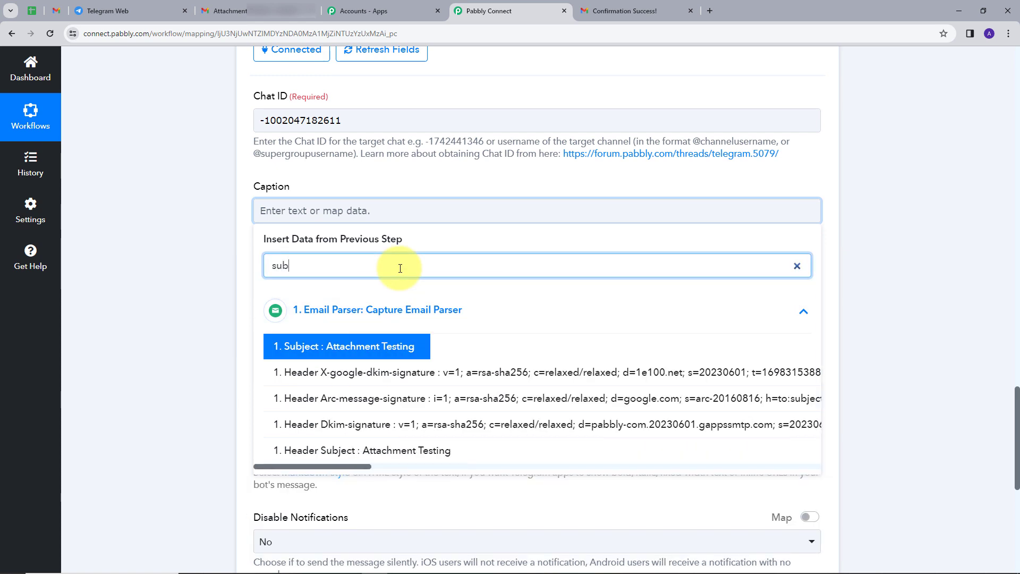
pyautogui.click(319, 345)
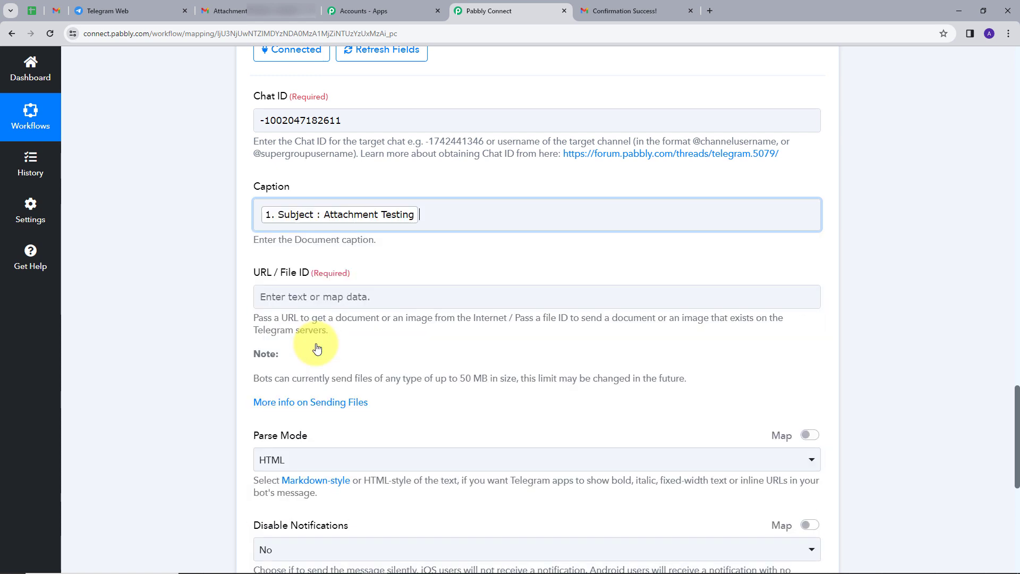
pyautogui.click(340, 187)
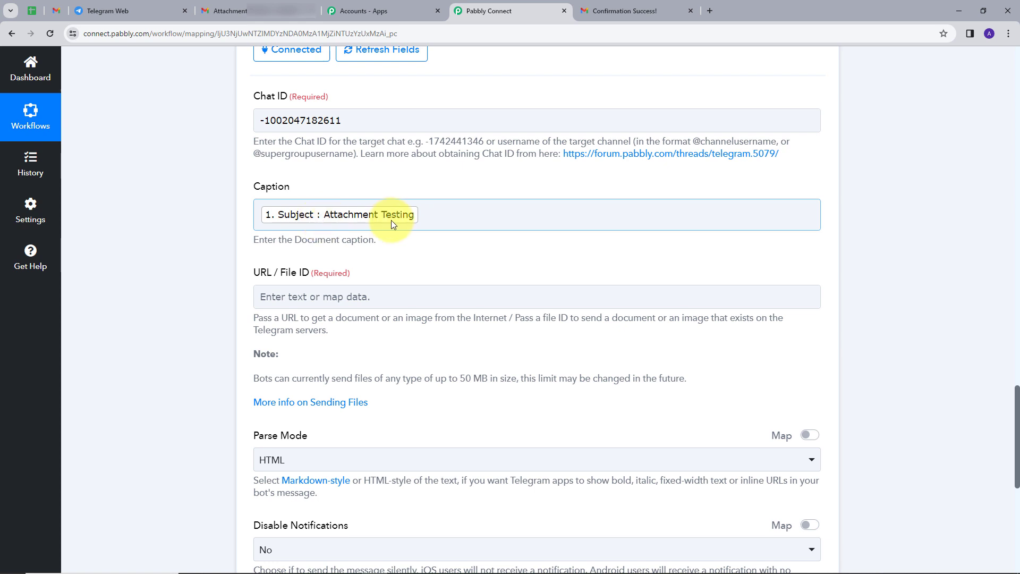
pyautogui.click(403, 237)
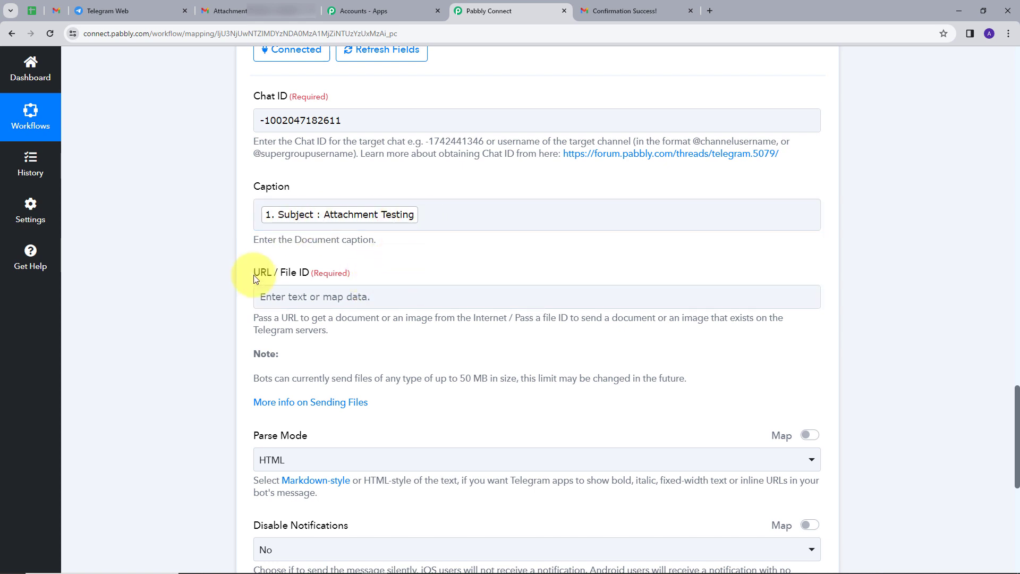
pyautogui.click(312, 296)
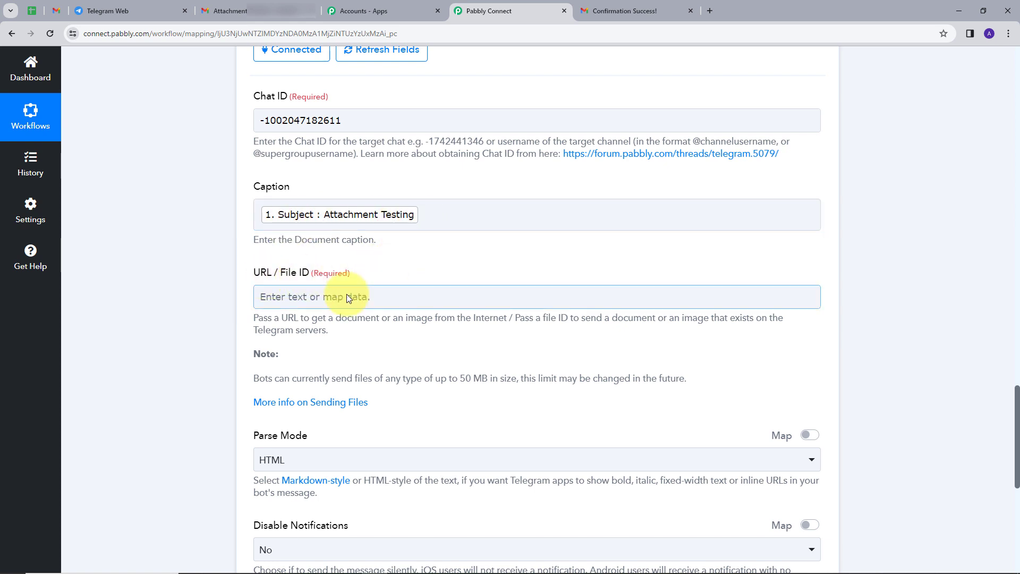
# Set URL / File ID to the Email Parser's Attachment Links 0 value
pyautogui.click(313, 296)
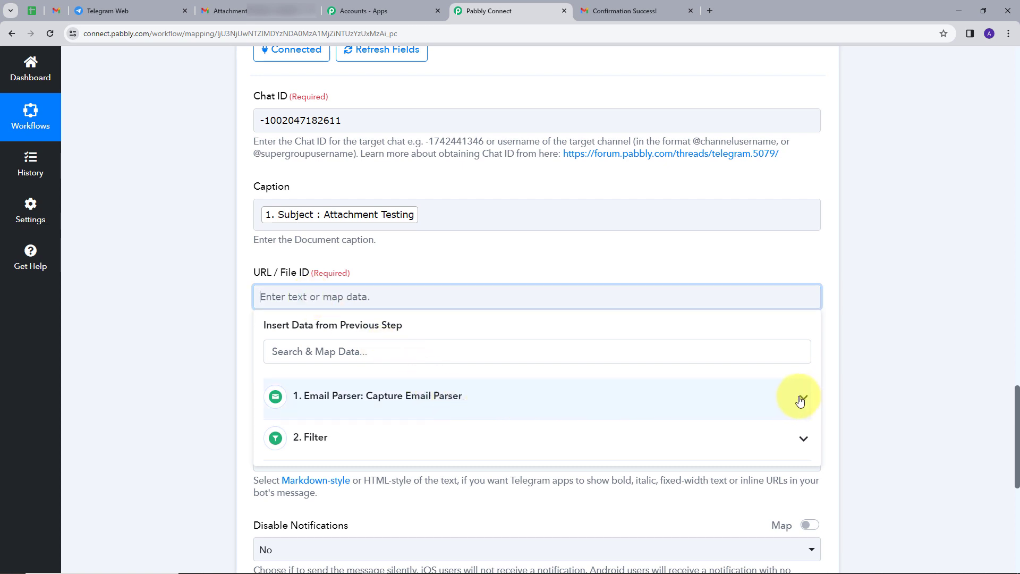
pyautogui.click(750, 408)
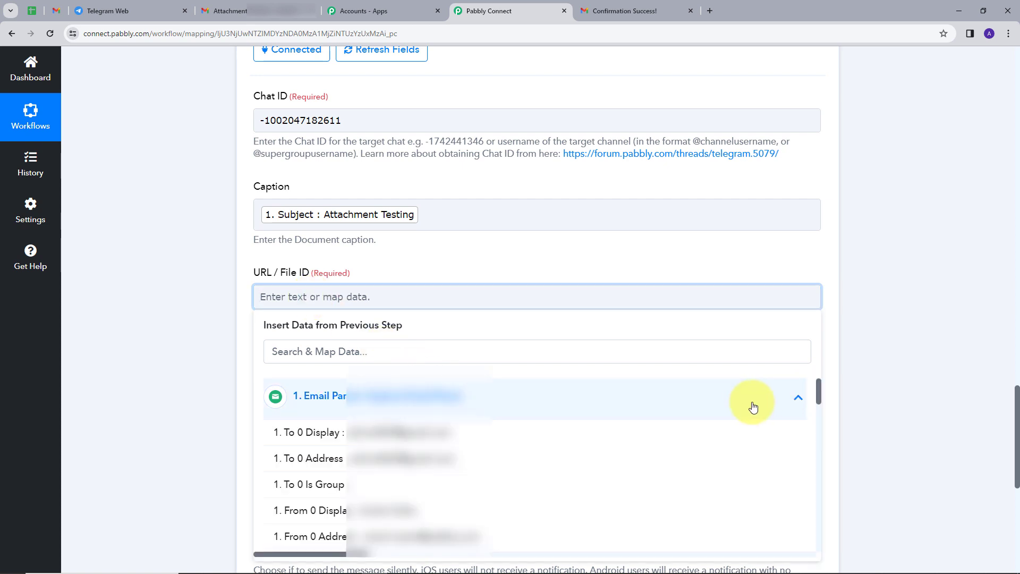
pyautogui.click(375, 352)
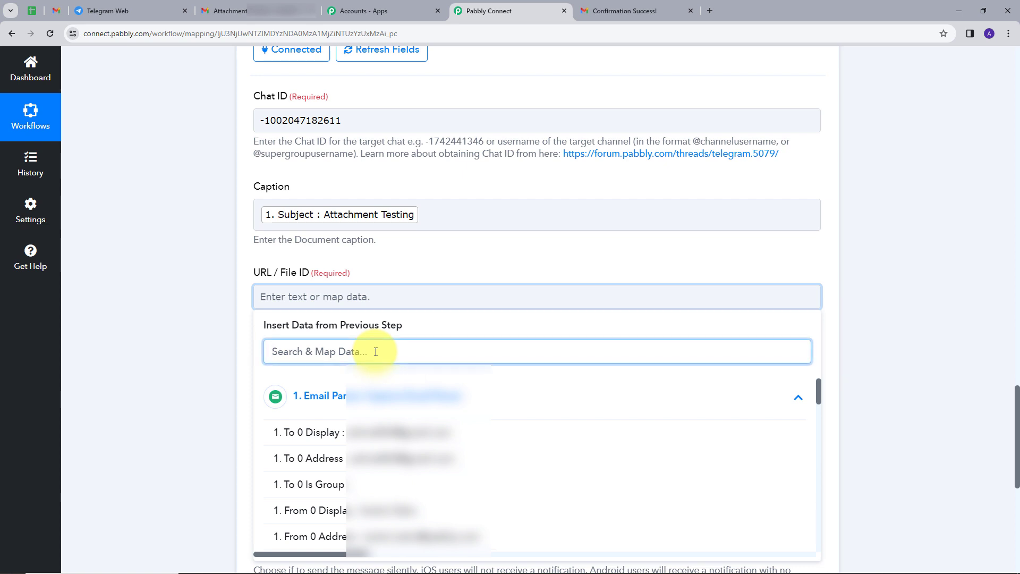
pyautogui.write('atta')
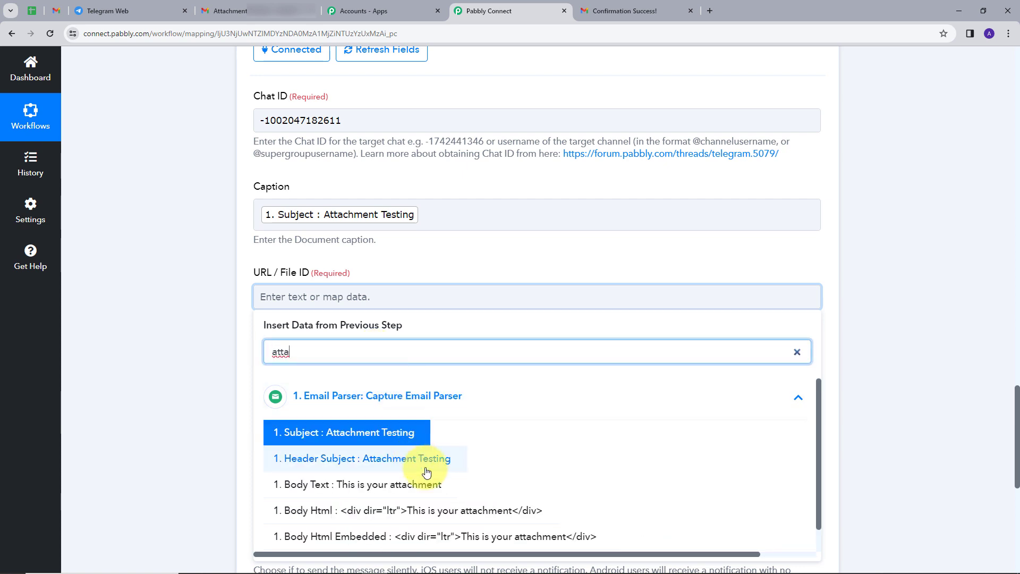
pyautogui.scroll(-1, 515, 453)
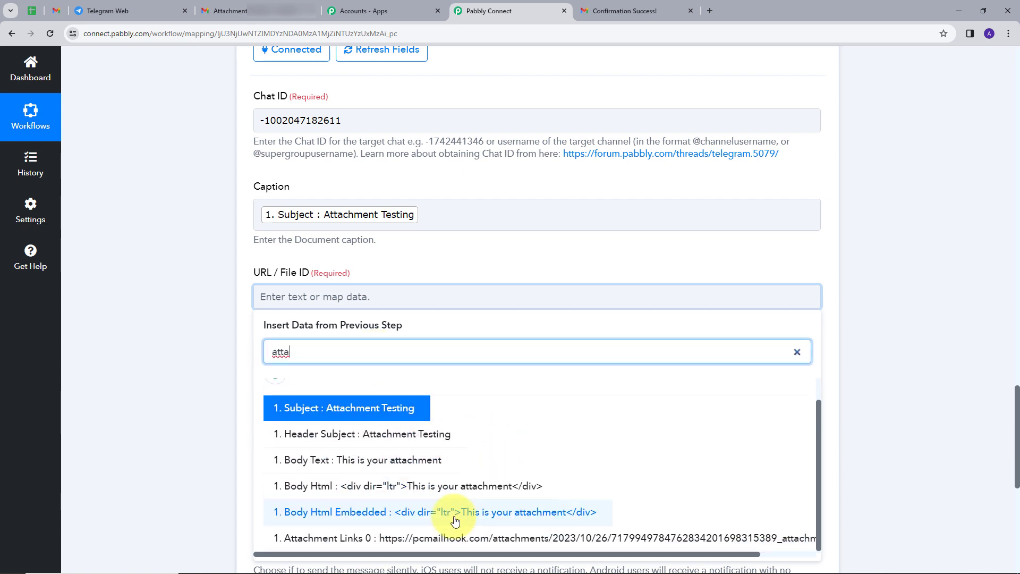
pyautogui.click(457, 537)
pyautogui.click(439, 270)
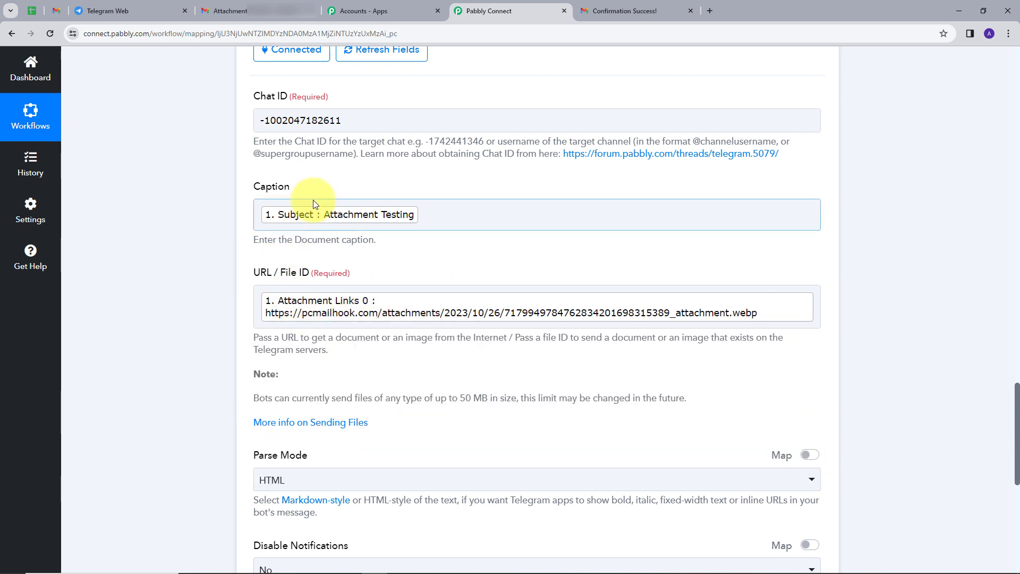
pyautogui.scroll(-1, 387, 354)
pyautogui.scroll(1, 387, 355)
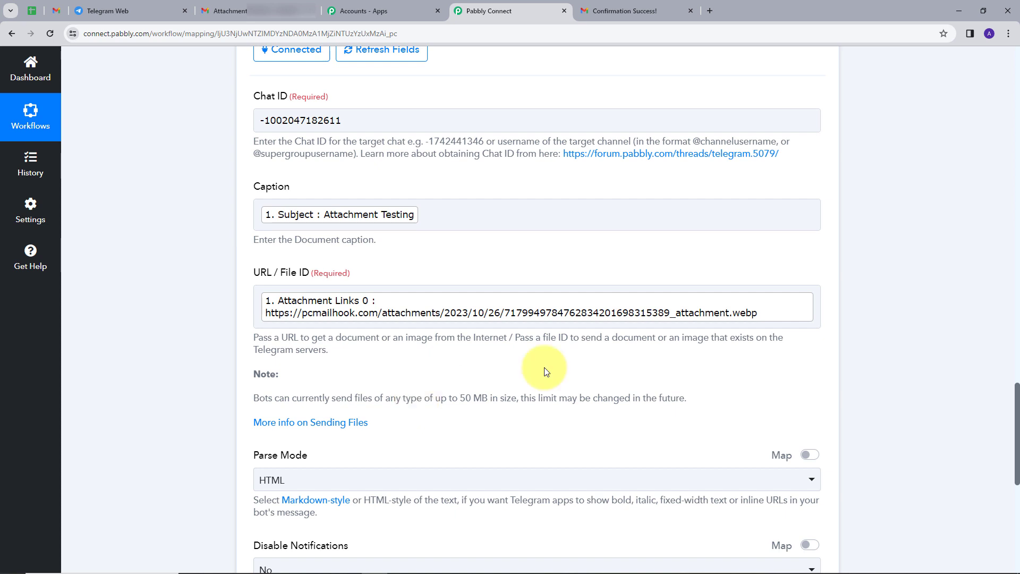
pyautogui.scroll(-6, 417, 398)
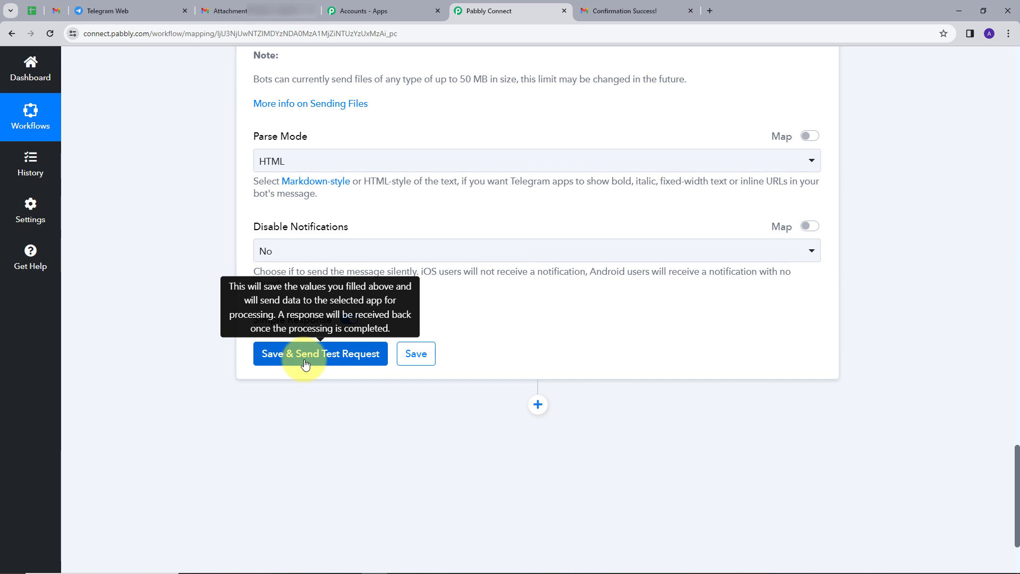
# Save and send a test request, getting a response of Ok 1 with message Id 2
pyautogui.click(318, 353)
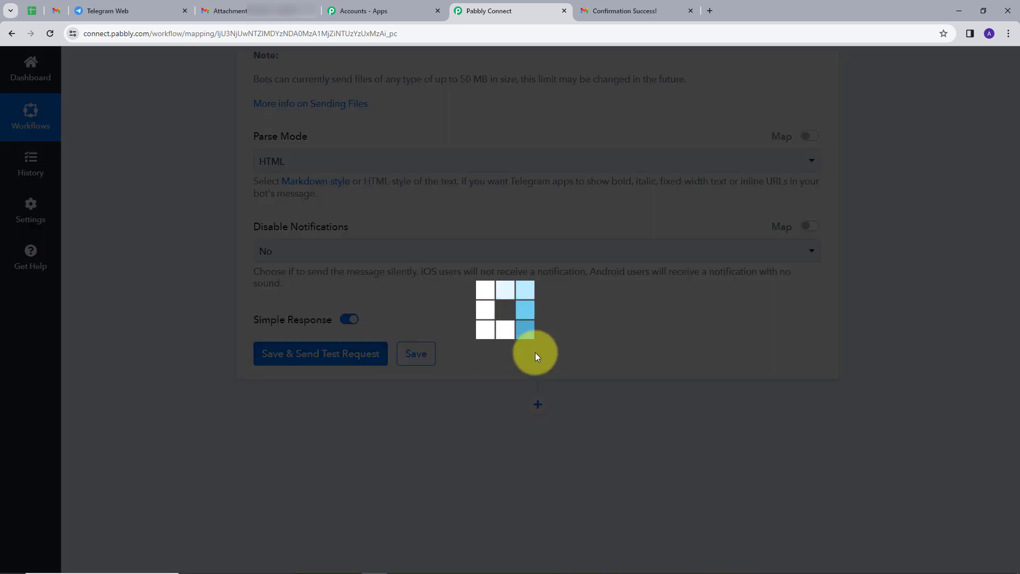
pyautogui.scroll(-4, 781, 325)
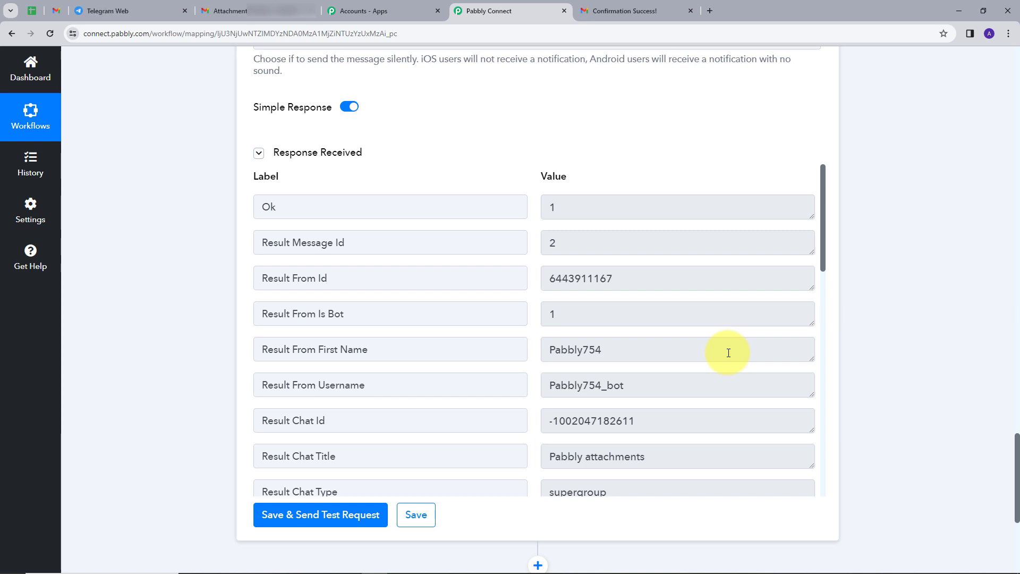
pyautogui.click(112, 11)
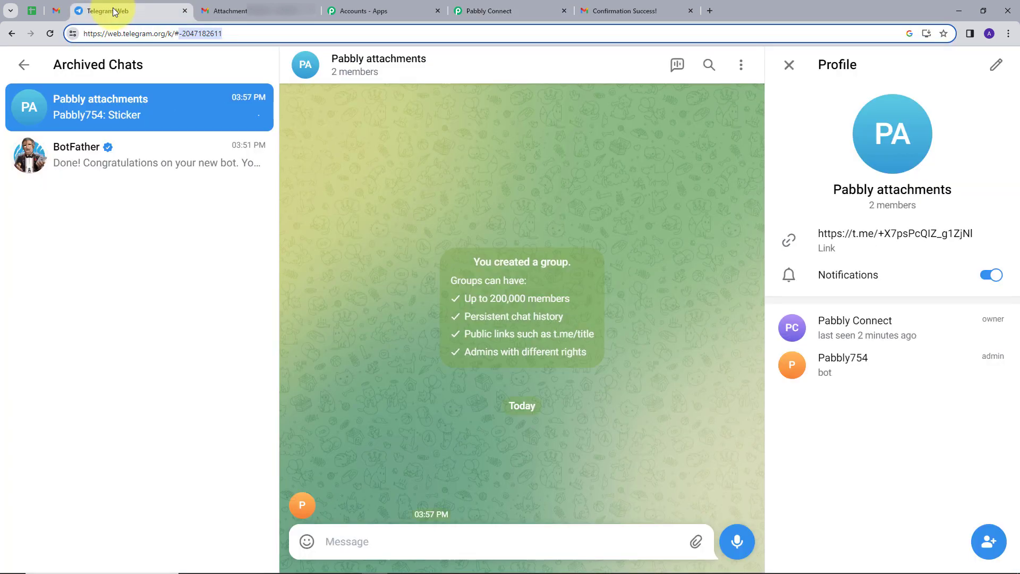
# Verify the bot's attachment image arrived in the Pabbly attachments group
pyautogui.click(787, 66)
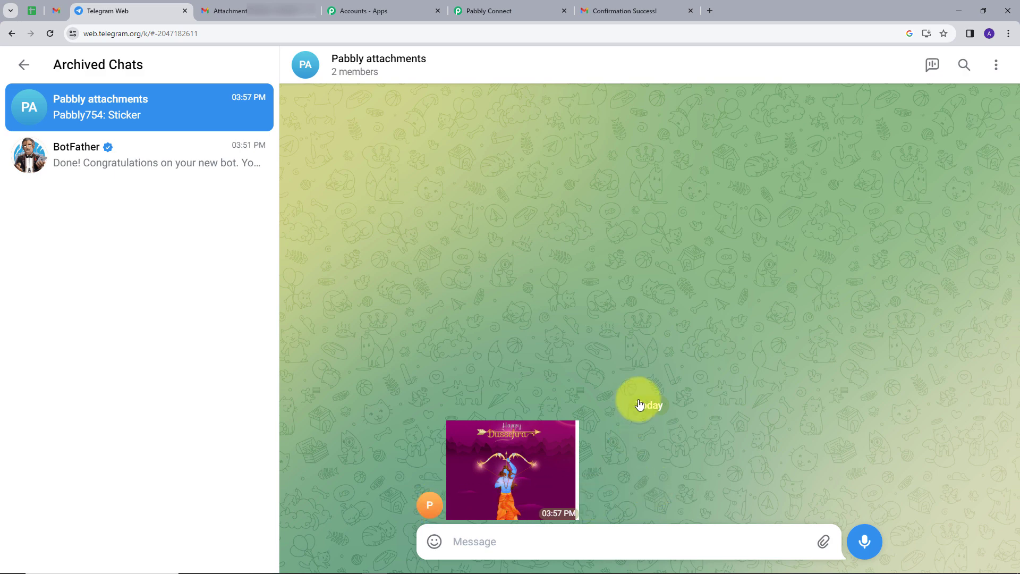
pyautogui.click(488, 8)
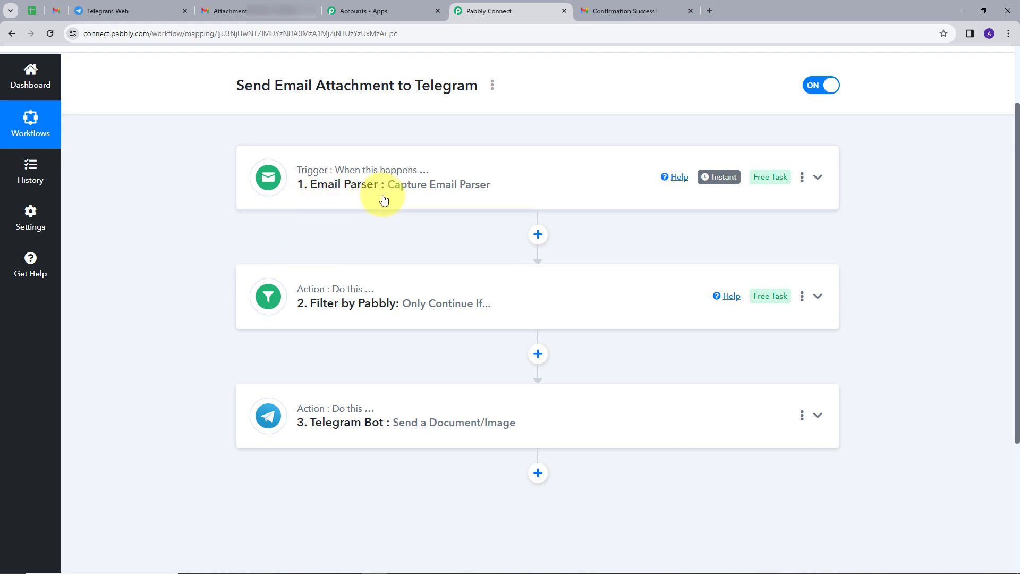
pyautogui.scroll(-1, 180, 227)
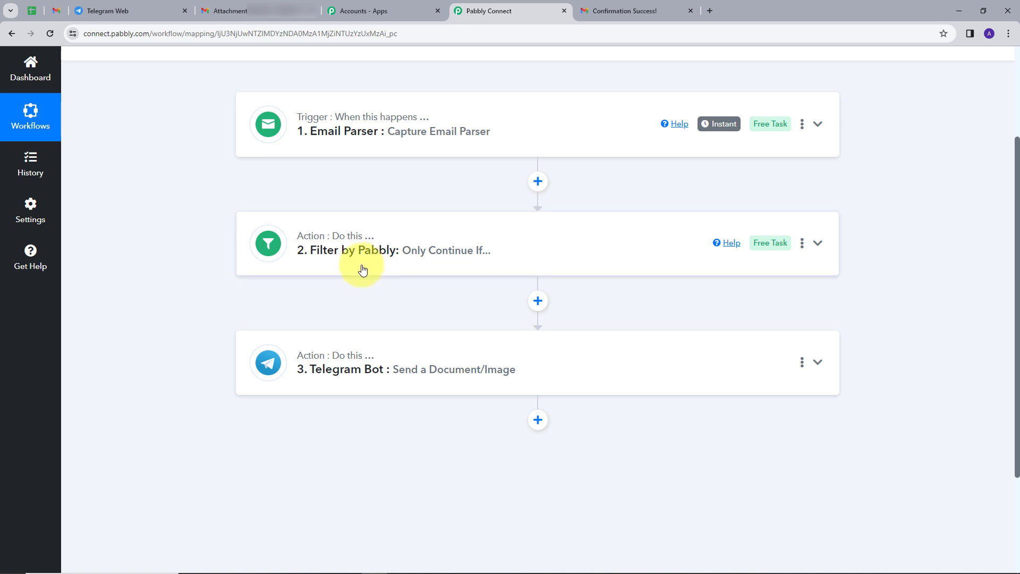
pyautogui.scroll(-1, 320, 268)
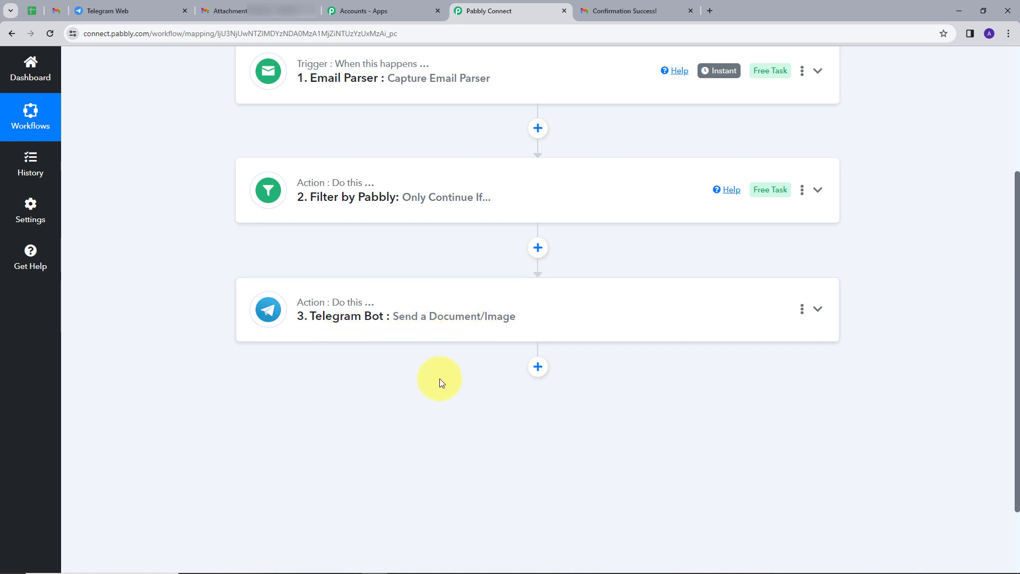
pyautogui.scroll(2, 441, 380)
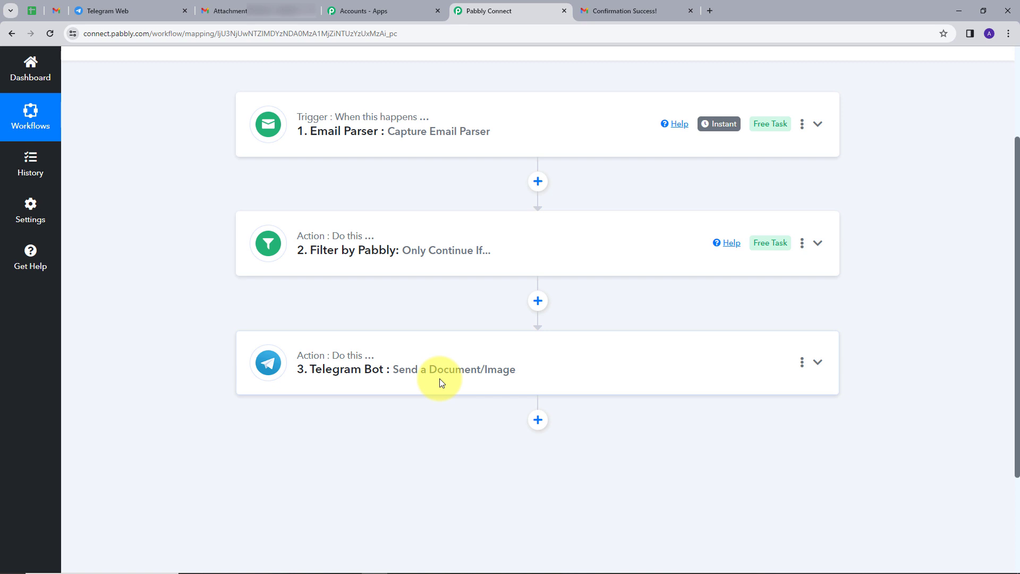